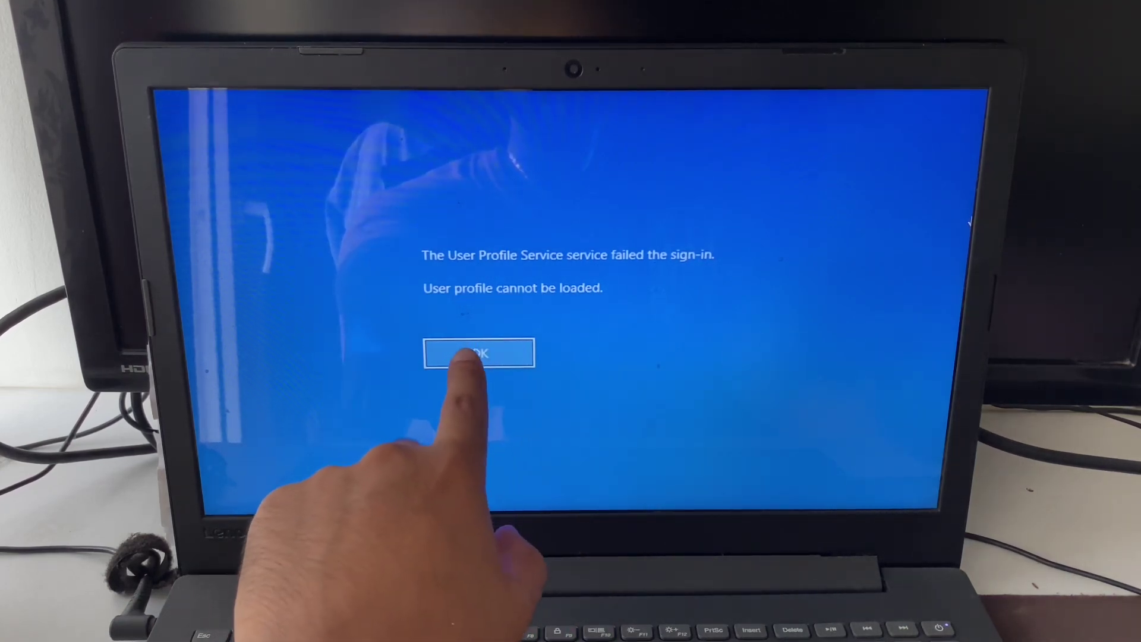
Dismiss the failed sign-in message and restart the PC from the sign-in screen into the advanced recovery options
{"action": "key", "text": "Return"}
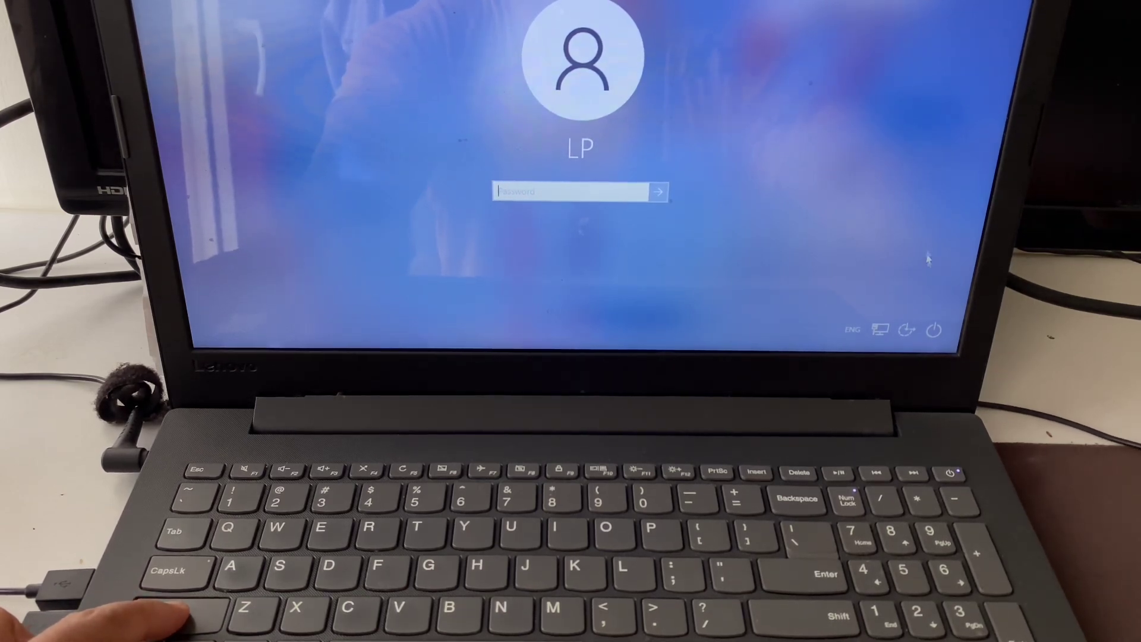
{"action": "left_click", "coordinate": [931, 331]}
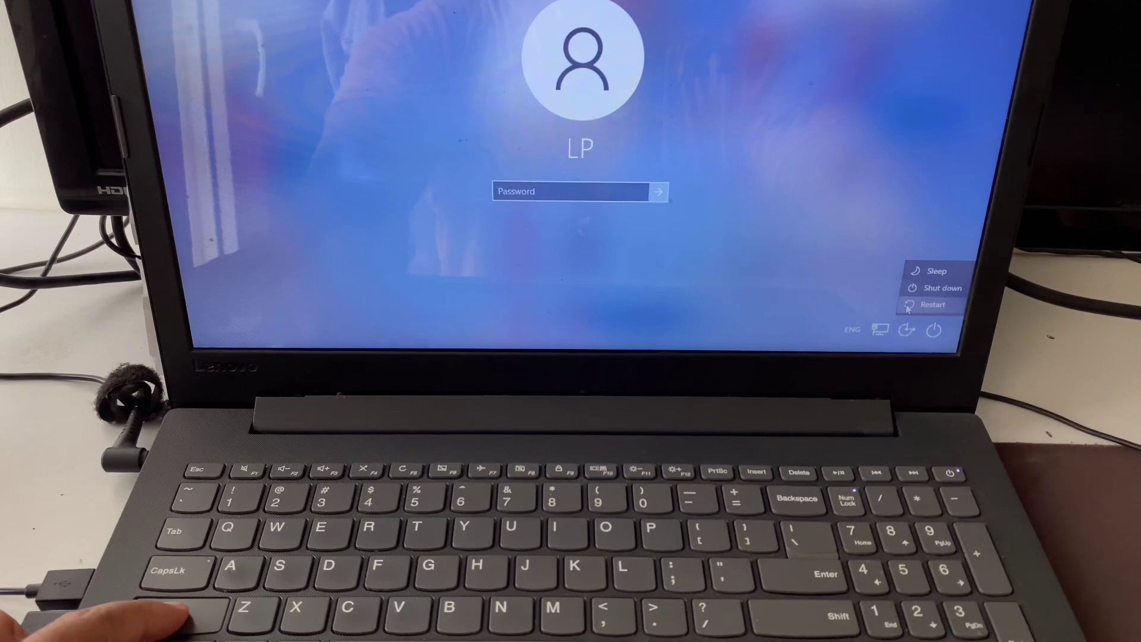
{"action": "left_click", "coordinate": [907, 305]}
{"action": "left_click", "coordinate": [907, 305]}
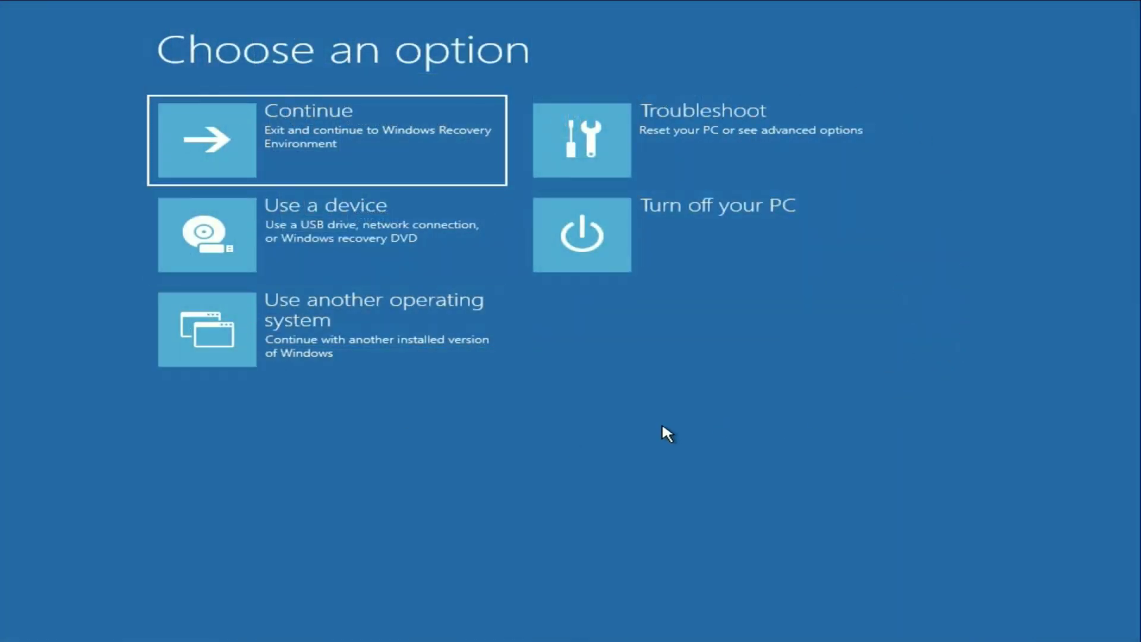
{"action": "left_click", "coordinate": [742, 148]}
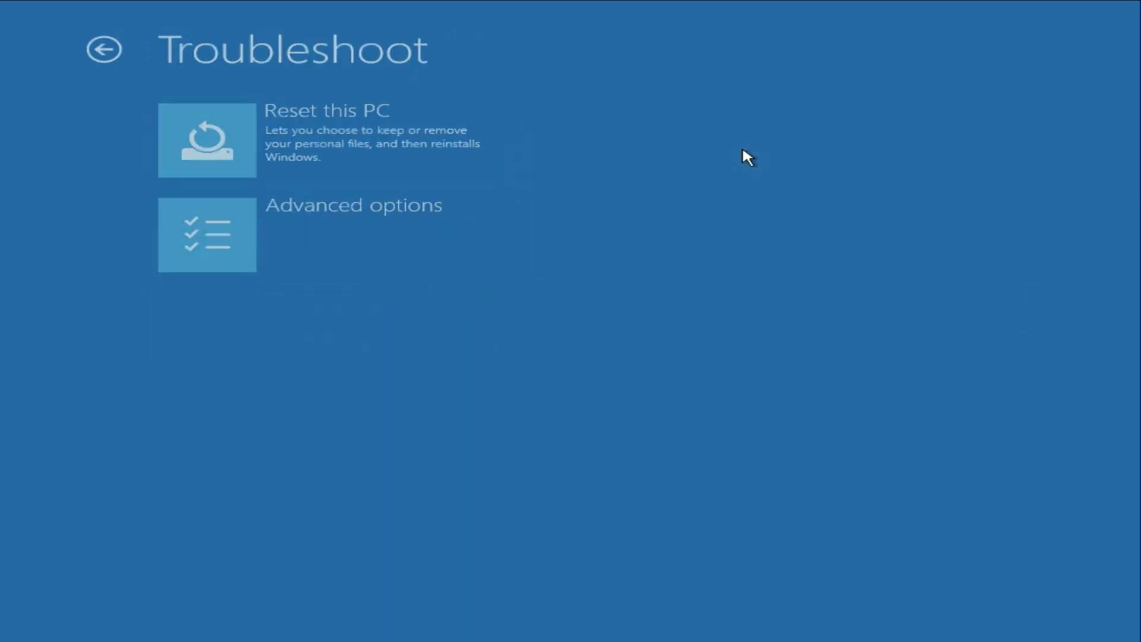
{"action": "left_click", "coordinate": [337, 237]}
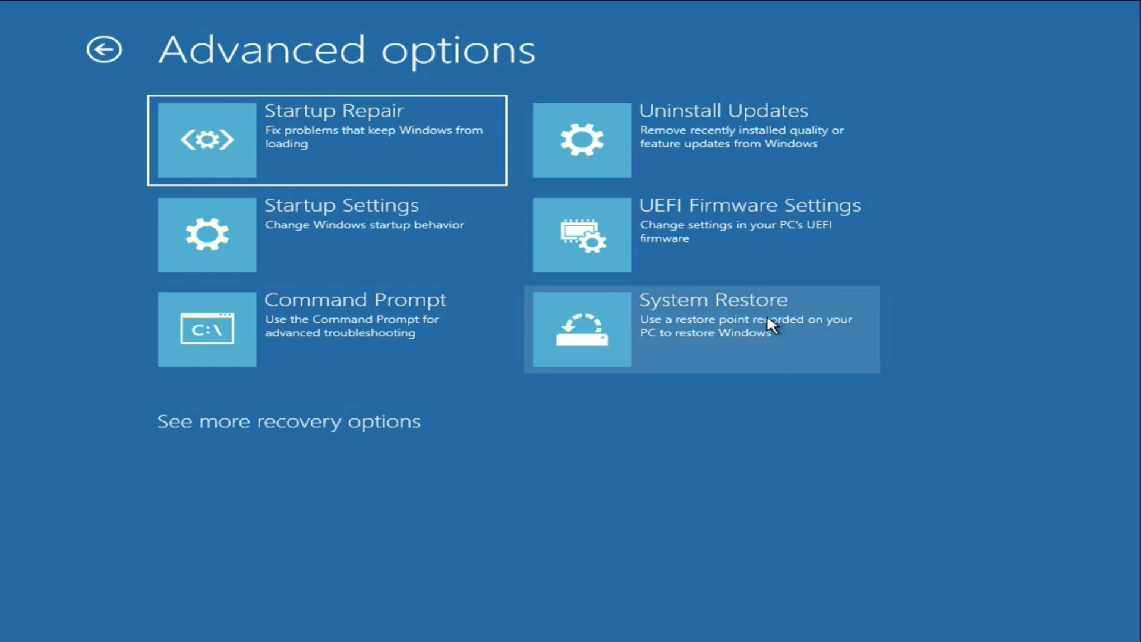
{"action": "left_click", "coordinate": [720, 335]}
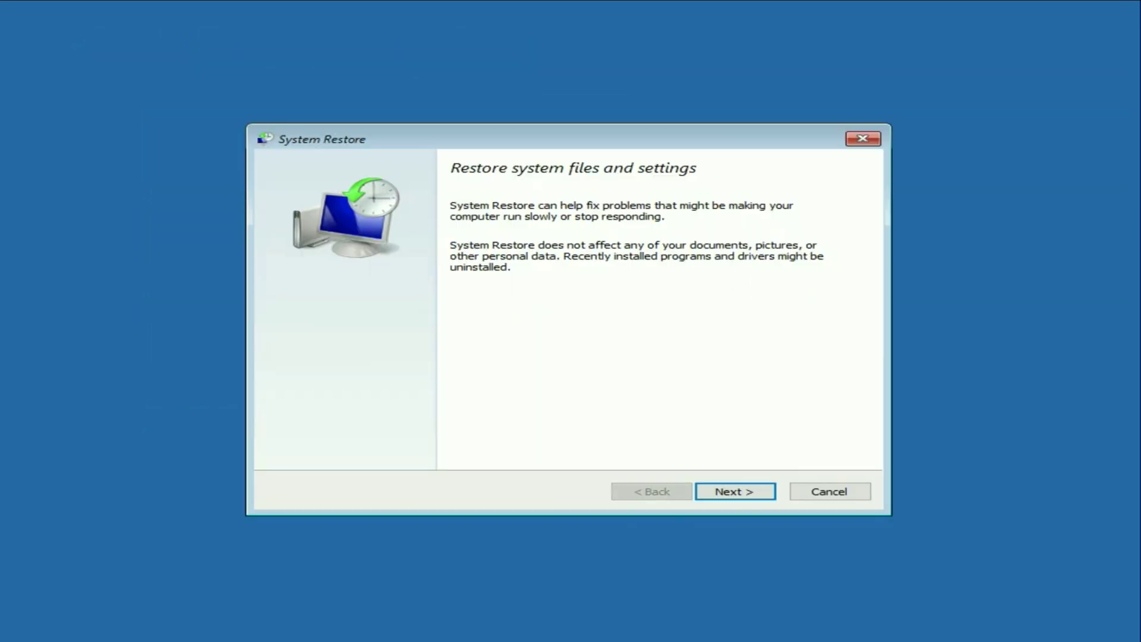
{"action": "left_click", "coordinate": [715, 495]}
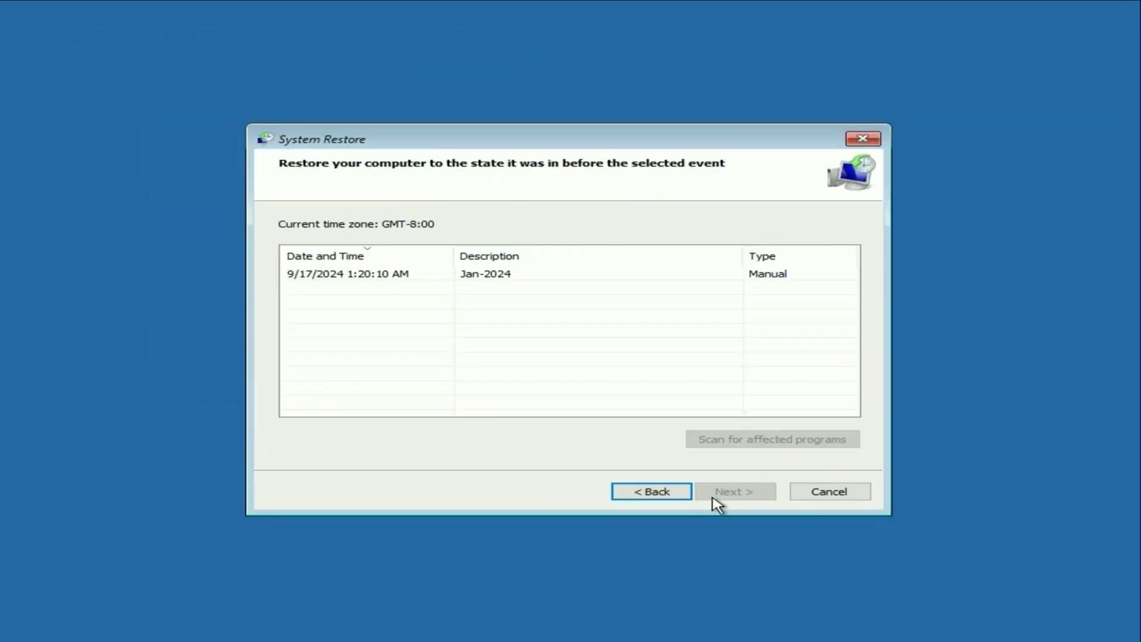
{"action": "left_click", "coordinate": [383, 283]}
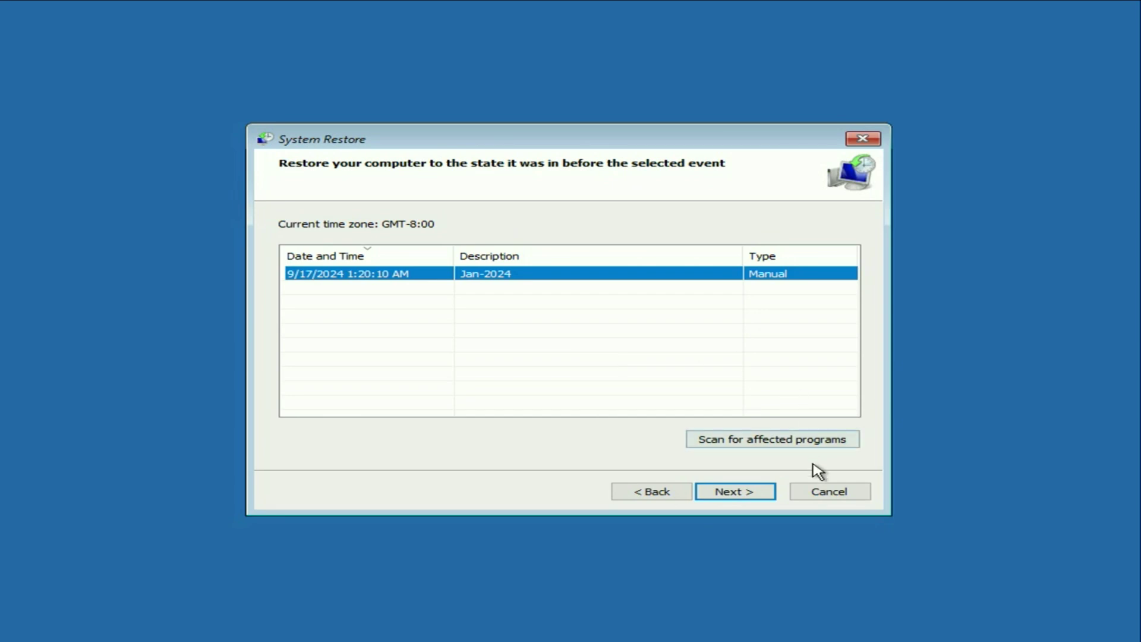
{"action": "left_click", "coordinate": [750, 494]}
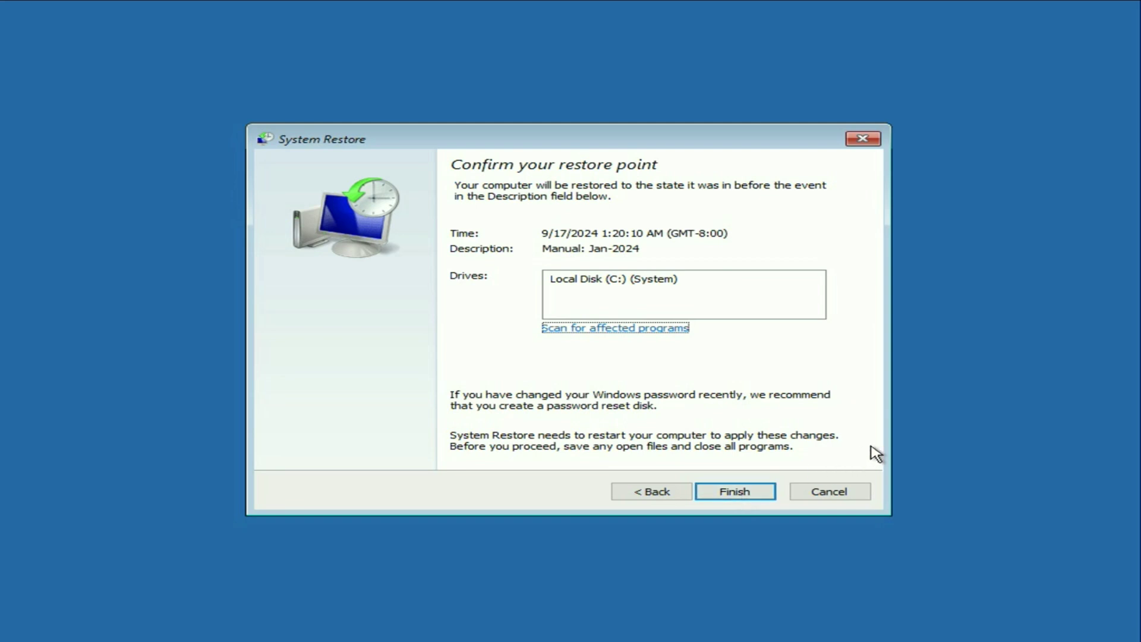
{"action": "left_click", "coordinate": [831, 491]}
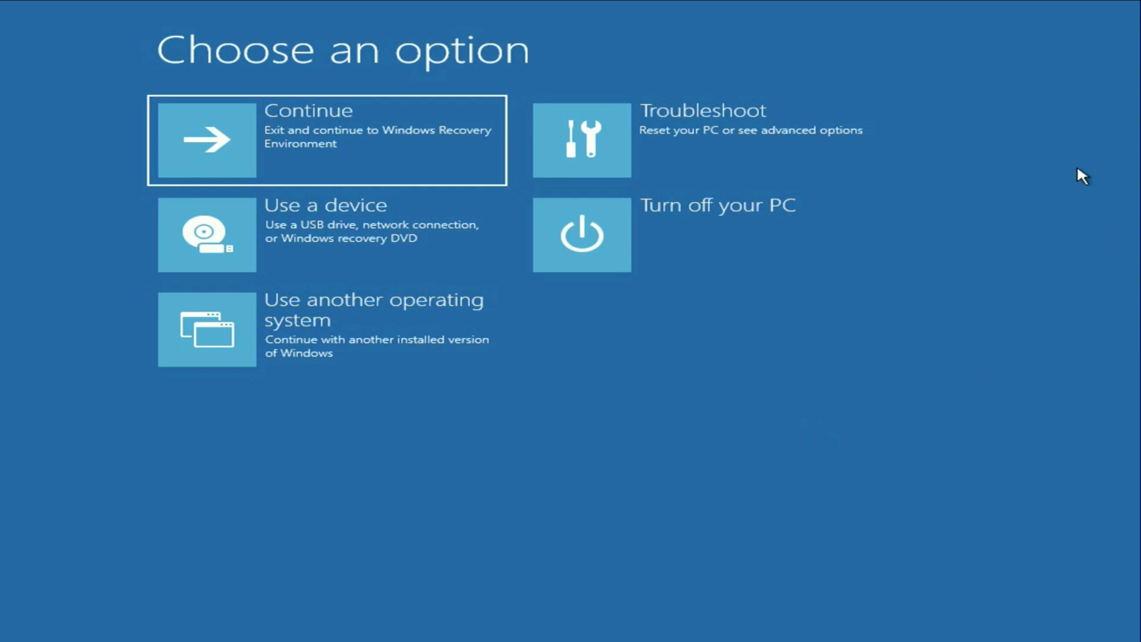
Restart through the advanced troubleshooting Startup Settings with Safe Mode enabled, and sign in with the account password
{"action": "left_click", "coordinate": [767, 137]}
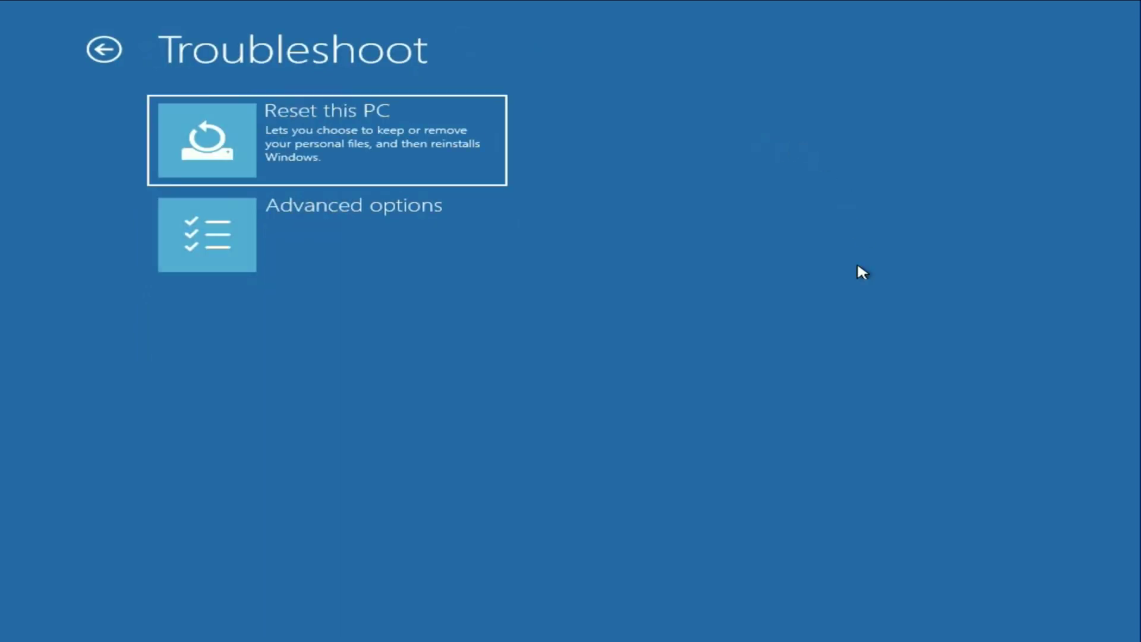
{"action": "left_click", "coordinate": [337, 236]}
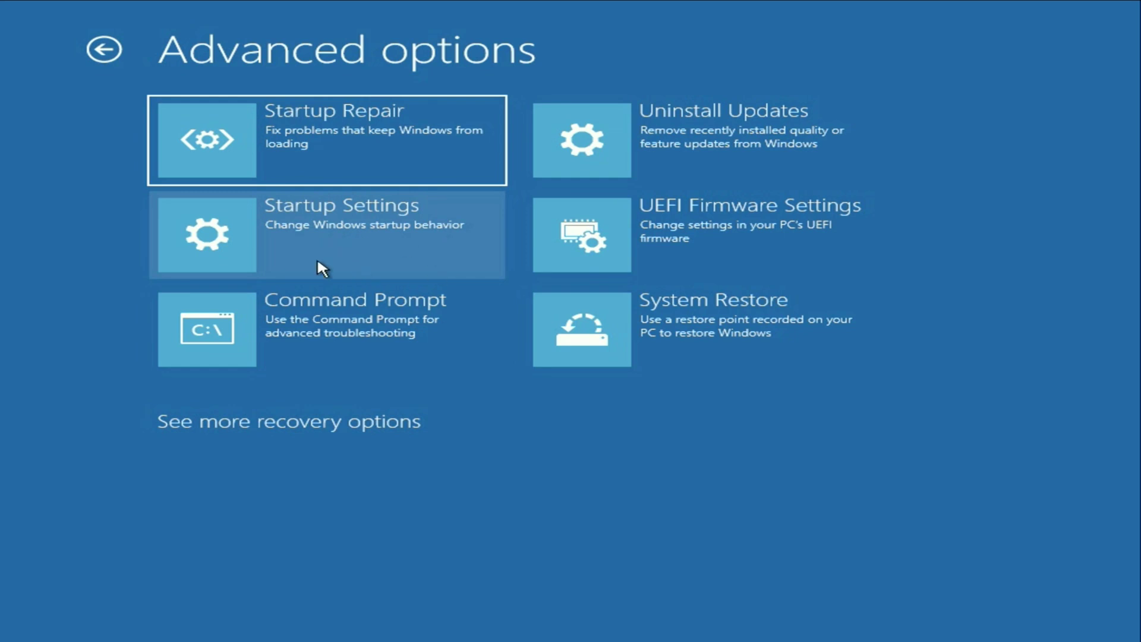
{"action": "left_click", "coordinate": [368, 229]}
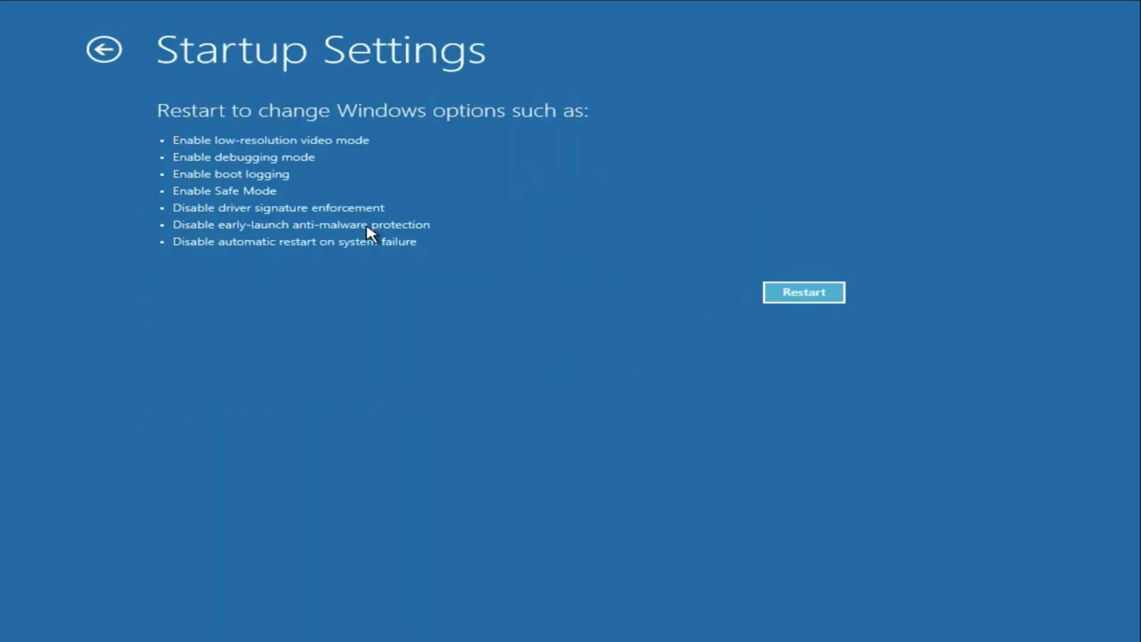
{"action": "left_click", "coordinate": [814, 298]}
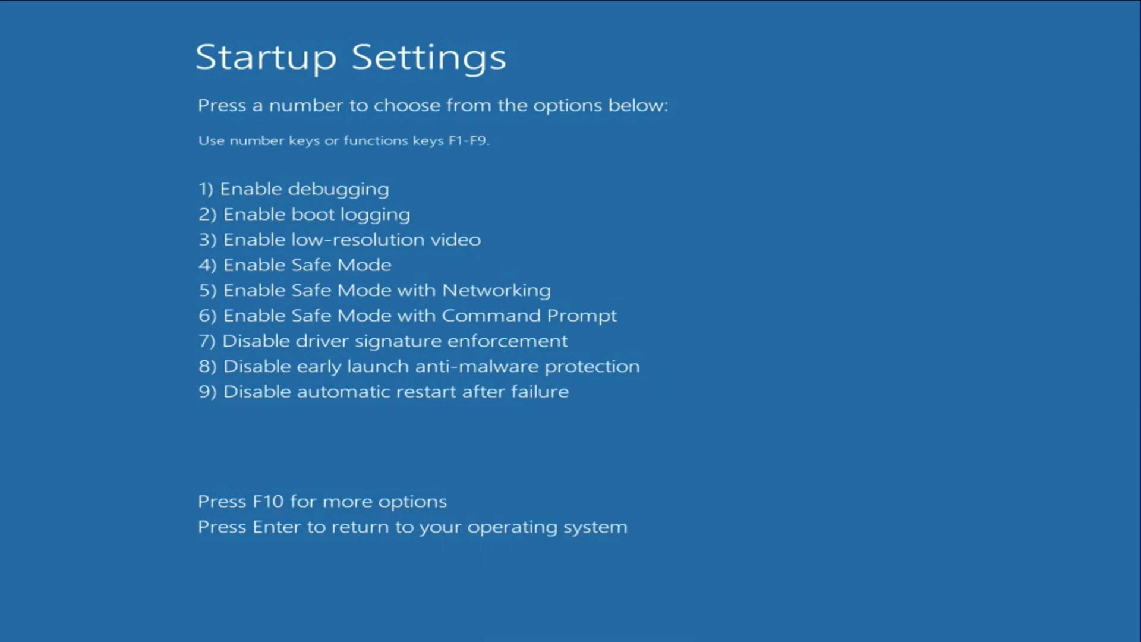
{"action": "key", "text": "F4"}
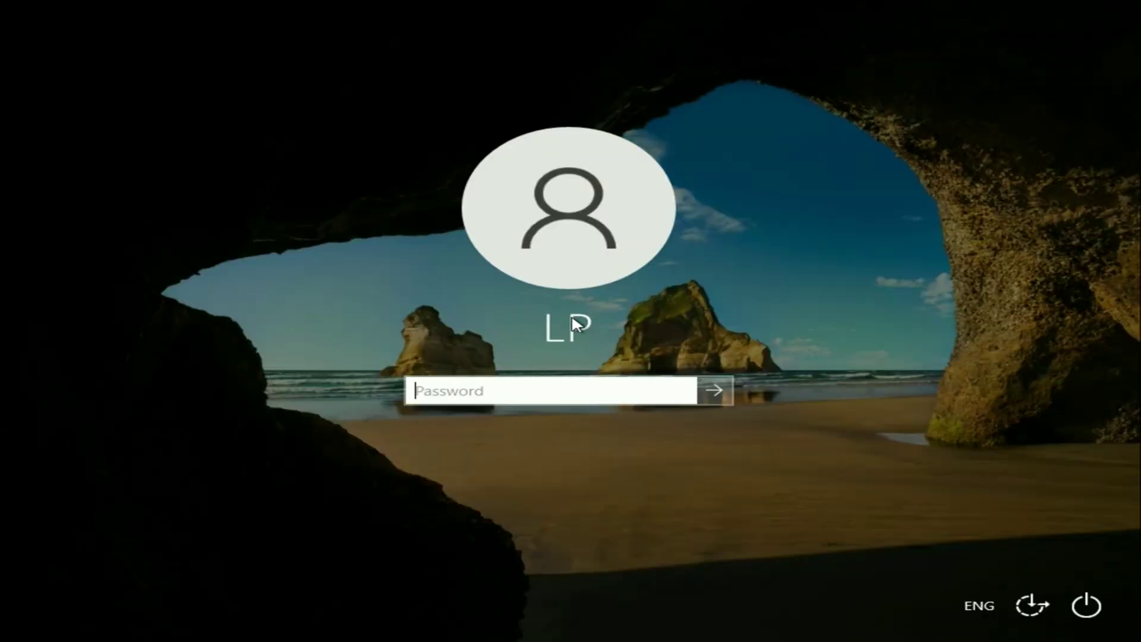
{"action": "type", "text": "******"}
{"action": "key", "text": "Return"}
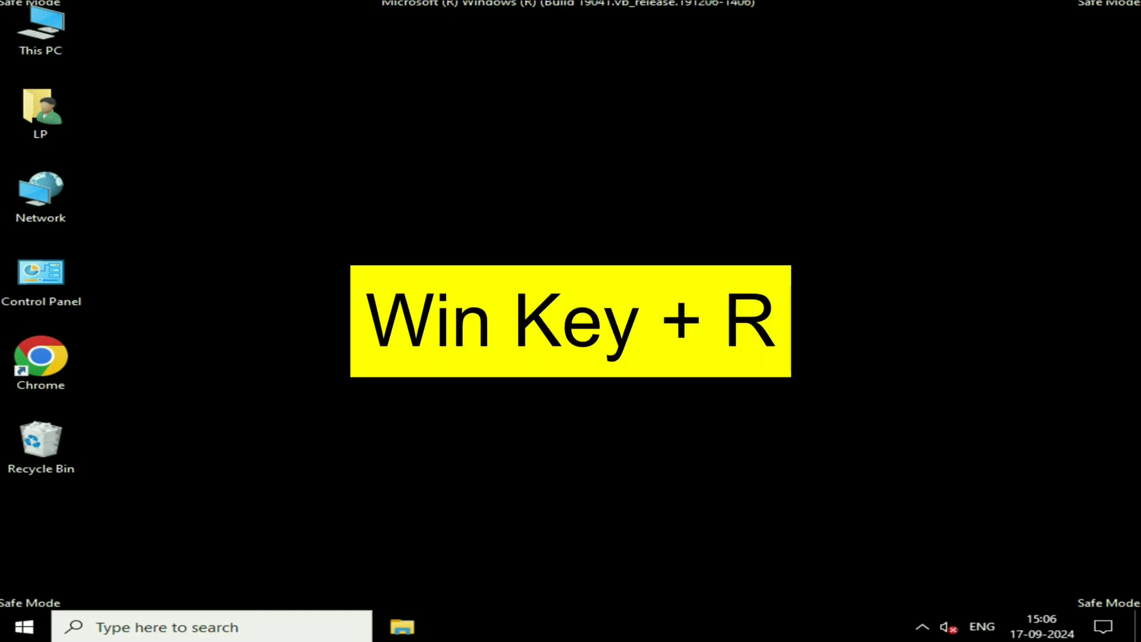
Open the Registry Editor by running regedit
{"action": "key", "text": "super+r"}
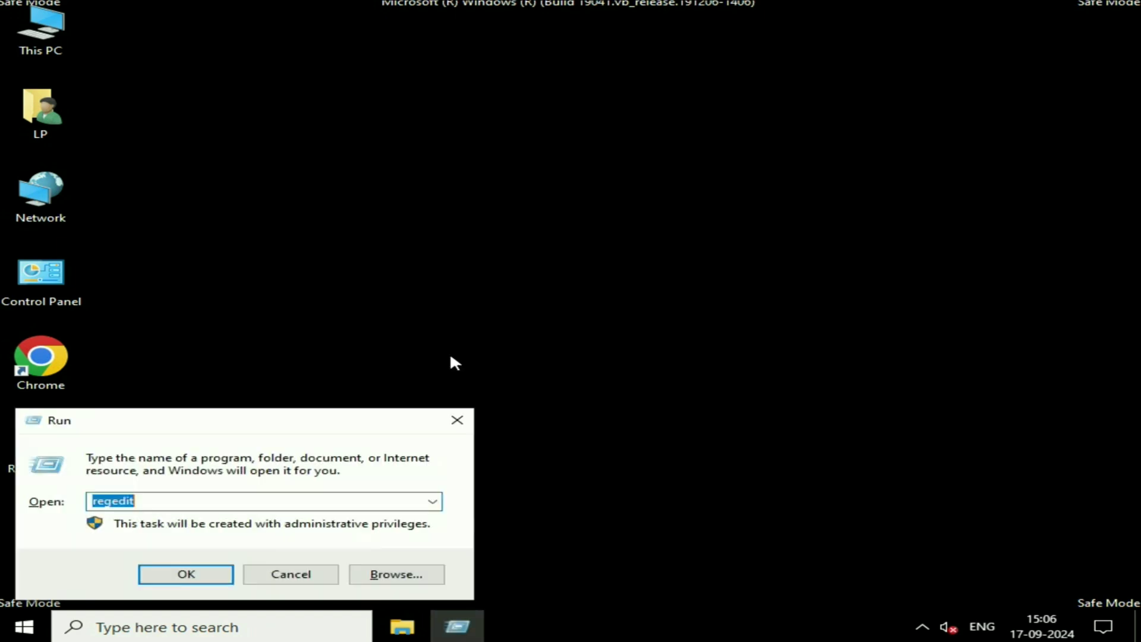
{"action": "left_click_drag", "start_coordinate": [300, 414], "coordinate": [596, 308]}
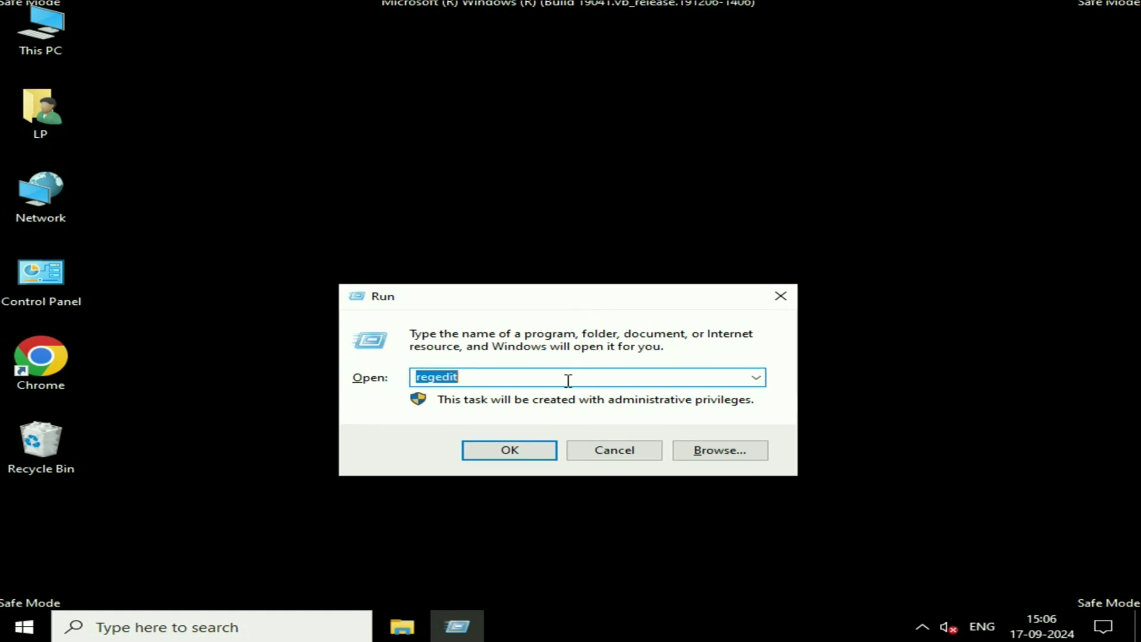
{"action": "left_click", "coordinate": [565, 382]}
{"action": "key", "text": "BackSpace"}
{"action": "key", "text": "BackSpace"}
{"action": "key", "text": "BackSpace"}
{"action": "key", "text": "BackSpace"}
{"action": "key", "text": "BackSpace"}
{"action": "key", "text": "BackSpace"}
{"action": "key", "text": "BackSpace"}
{"action": "type", "text": "r"}
{"action": "left_click", "coordinate": [492, 379]}
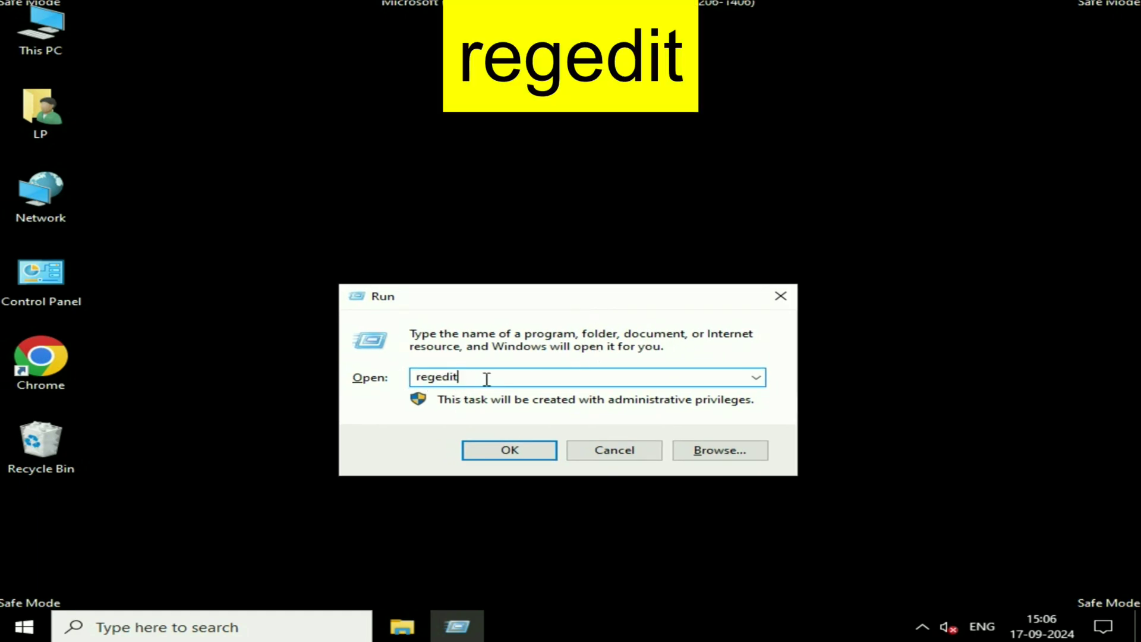
{"action": "left_click_drag", "start_coordinate": [499, 377], "coordinate": [414, 378]}
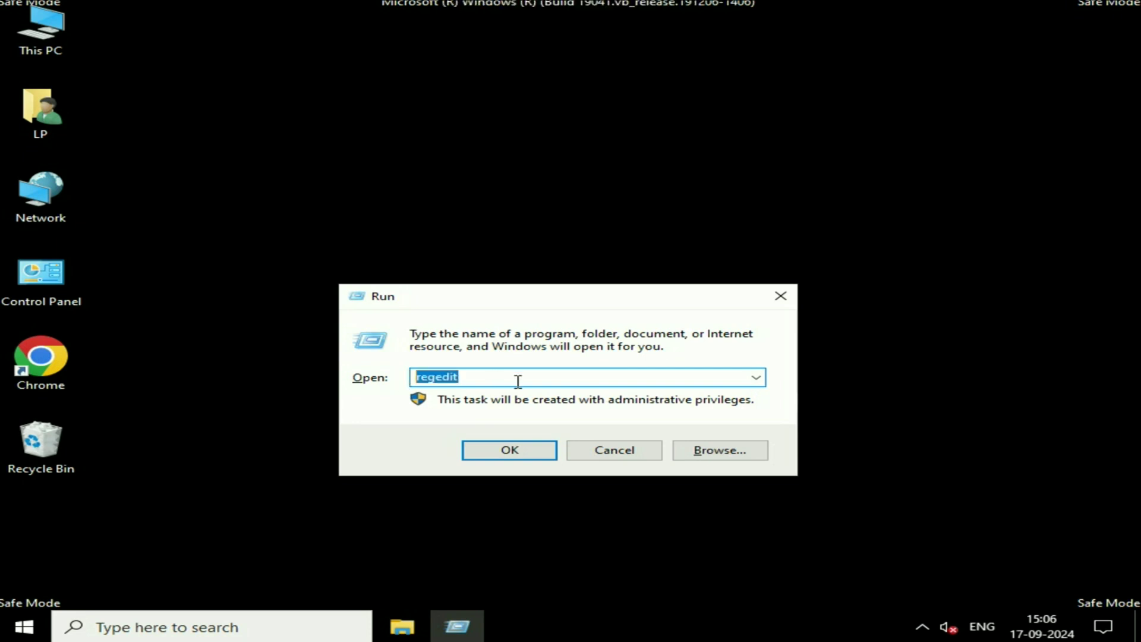
{"action": "left_click", "coordinate": [517, 381]}
{"action": "left_click", "coordinate": [509, 454]}
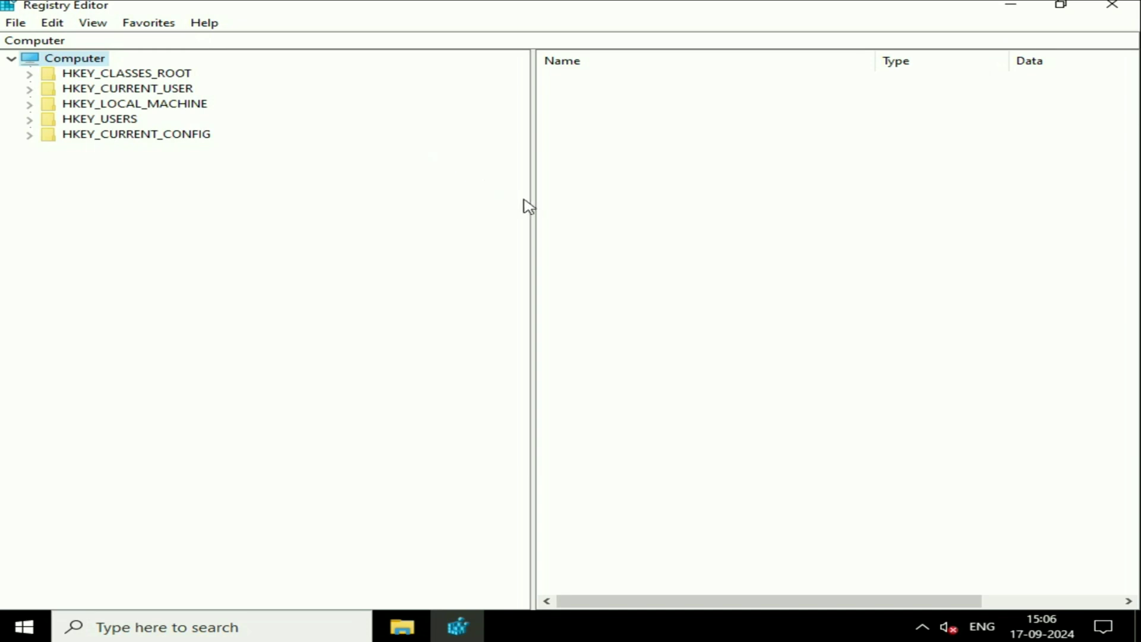
Narrow the key tree and expand the registry path HKEY_LOCAL_MACHINE\SOFTWARE\Microsoft
{"action": "left_click_drag", "start_coordinate": [530, 206], "coordinate": [356, 206]}
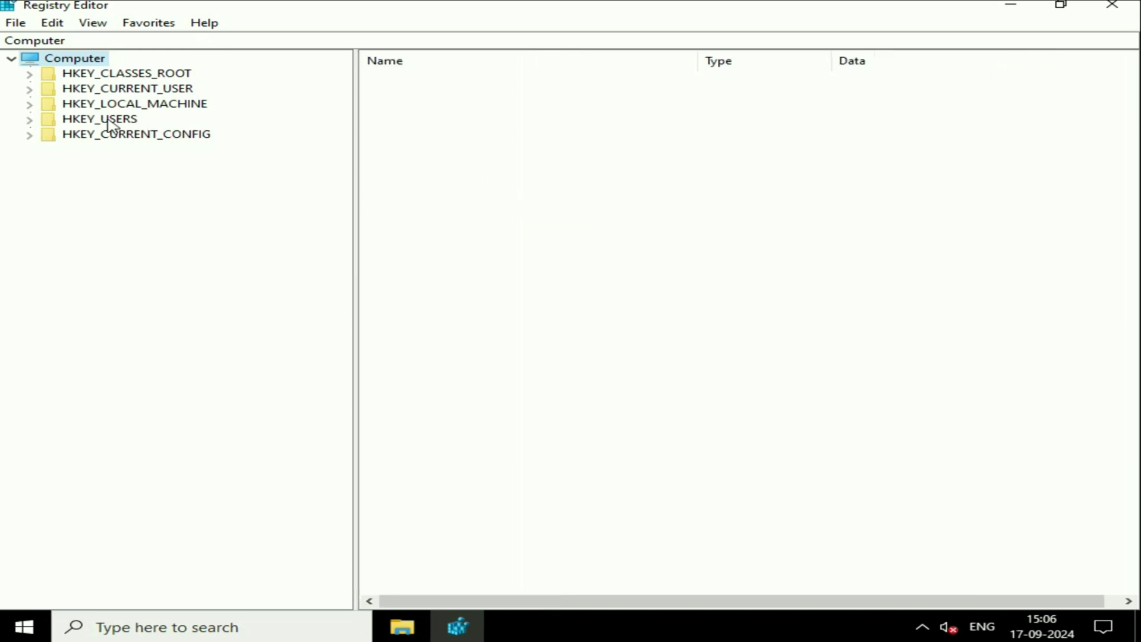
{"action": "left_click", "coordinate": [167, 106]}
{"action": "left_click", "coordinate": [29, 105]}
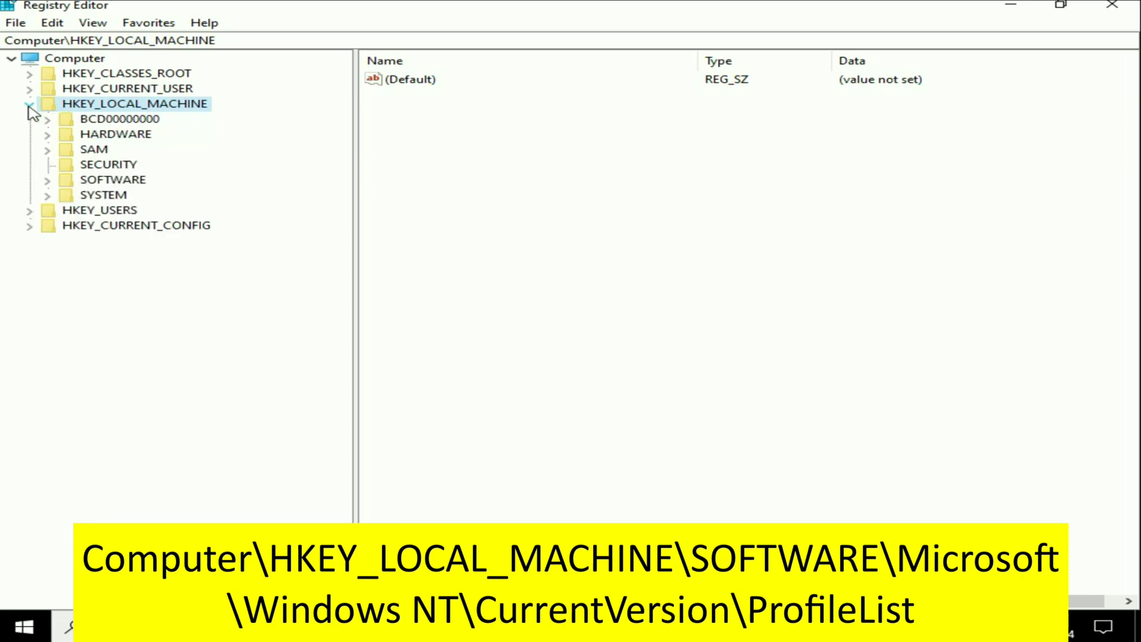
{"action": "left_click", "coordinate": [120, 184]}
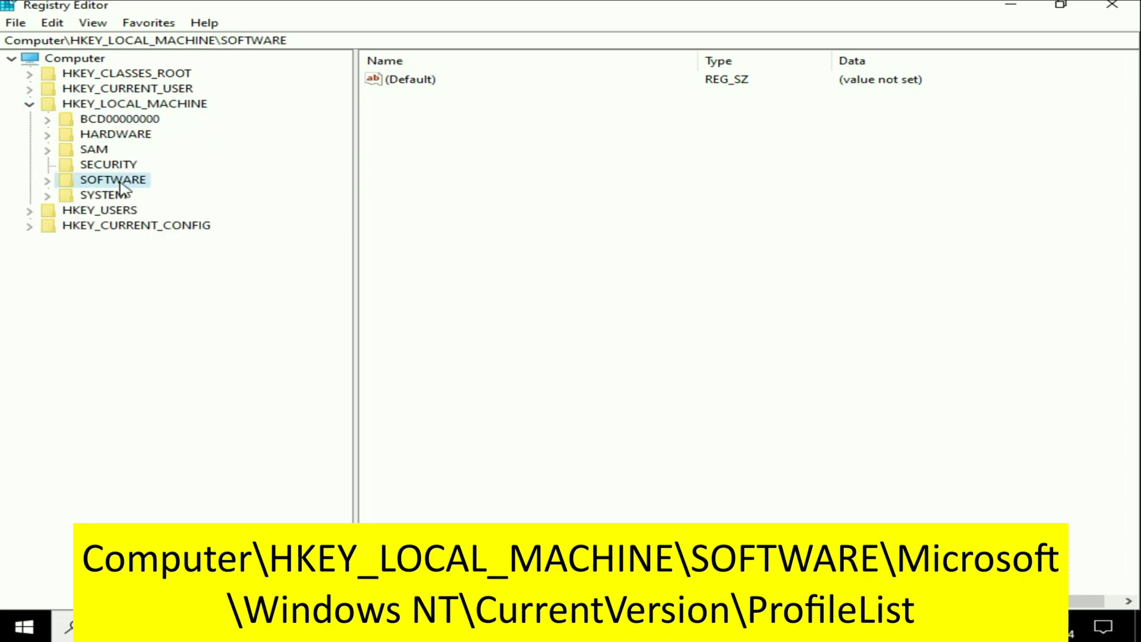
{"action": "left_click", "coordinate": [47, 181]}
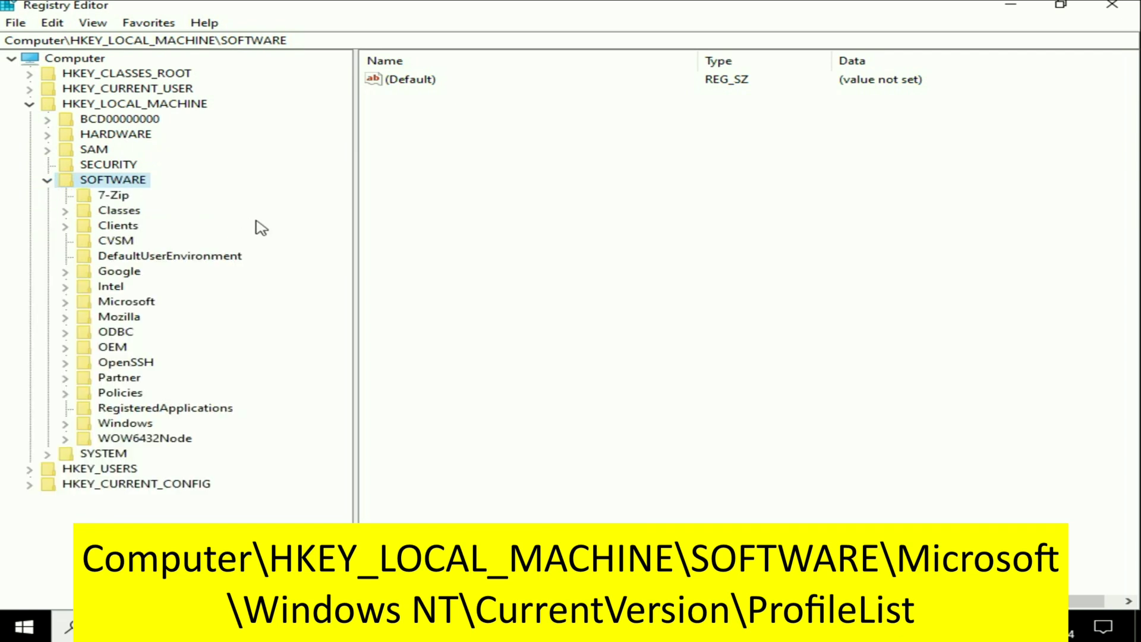
{"action": "left_click", "coordinate": [133, 304]}
{"action": "left_click", "coordinate": [65, 302]}
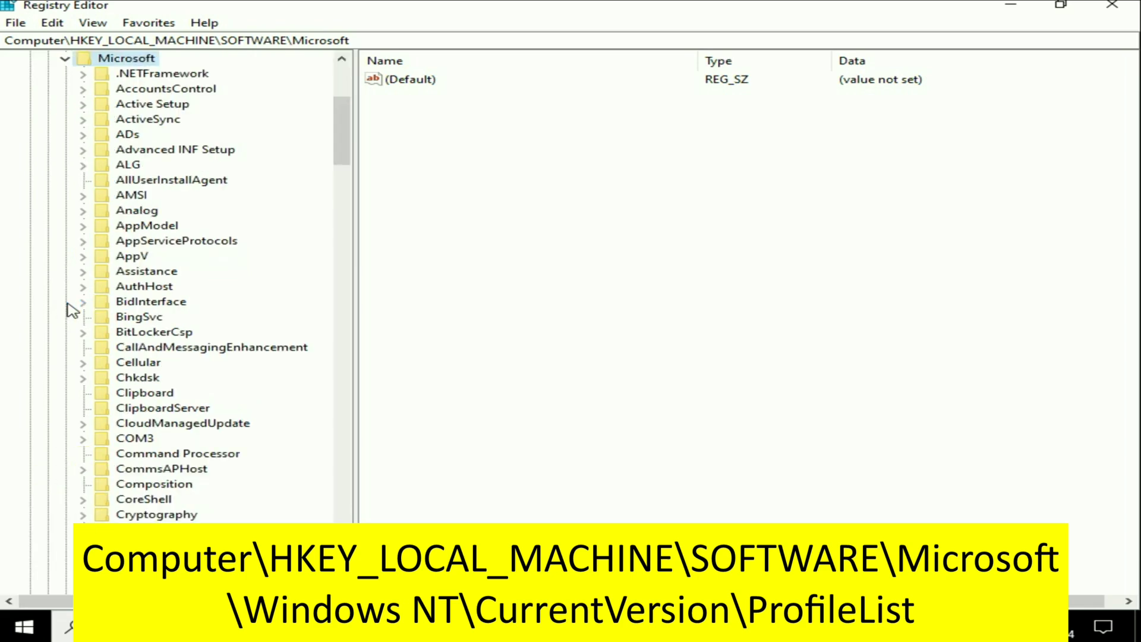
Expand the Windows NT key under Microsoft and its CurrentVersion subkey
{"action": "mouse_move", "coordinate": [348, 144]}
{"action": "left_mouse_down"}
{"action": "mouse_move", "coordinate": [321, 411]}
{"action": "mouse_move", "coordinate": [328, 516]}
{"action": "left_mouse_up"}
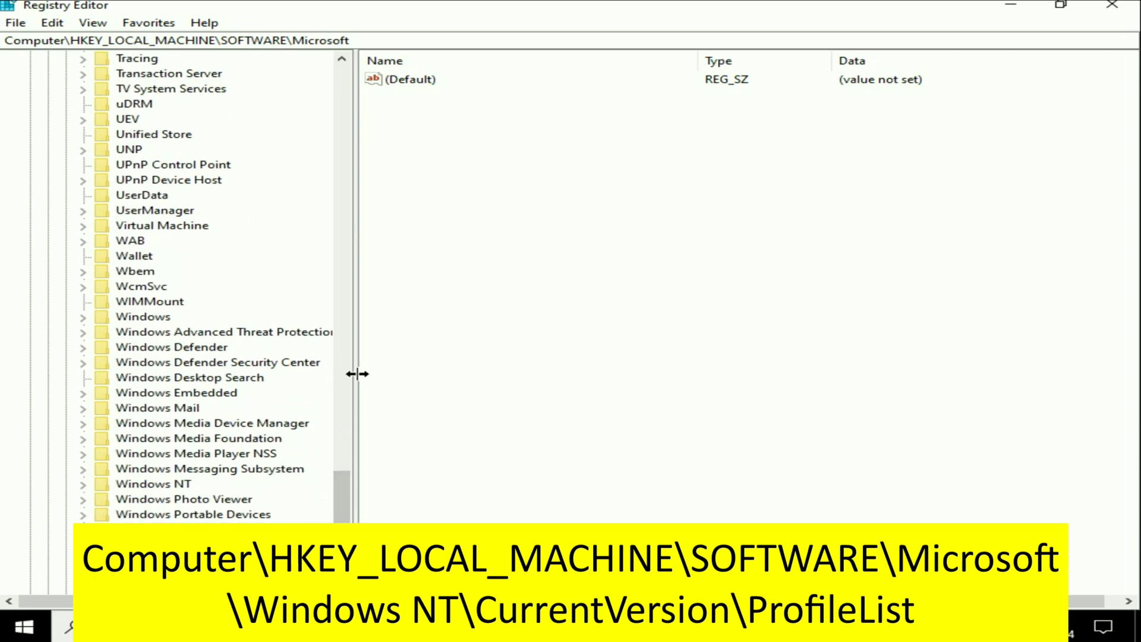
{"action": "scroll", "coordinate": [314, 355], "scroll_direction": "down", "scroll_amount": 2}
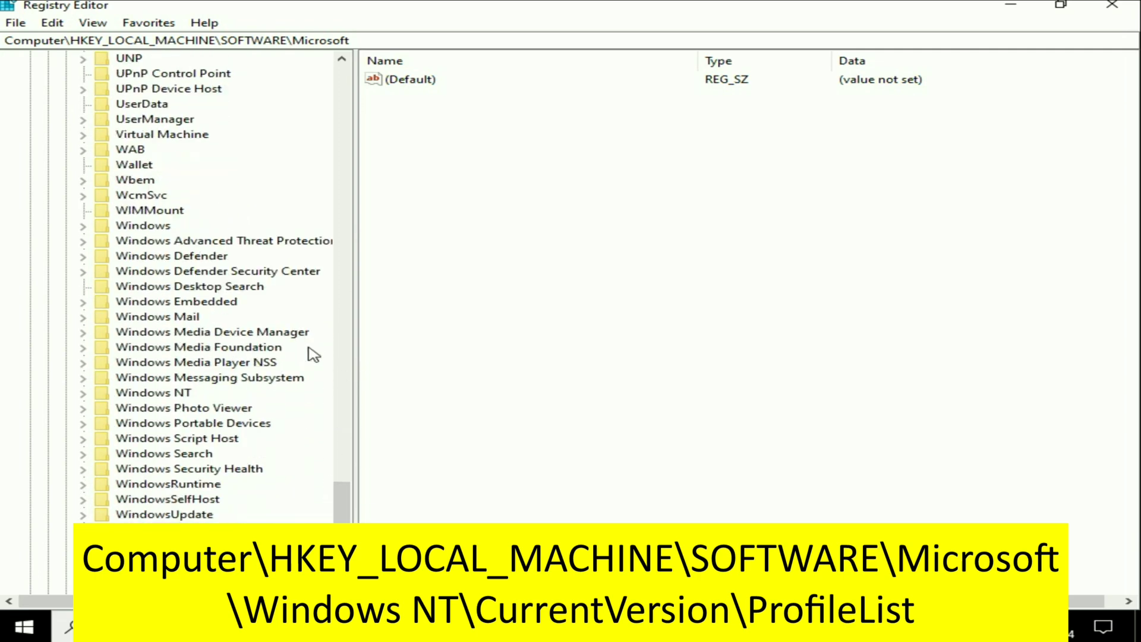
{"action": "left_click", "coordinate": [172, 394]}
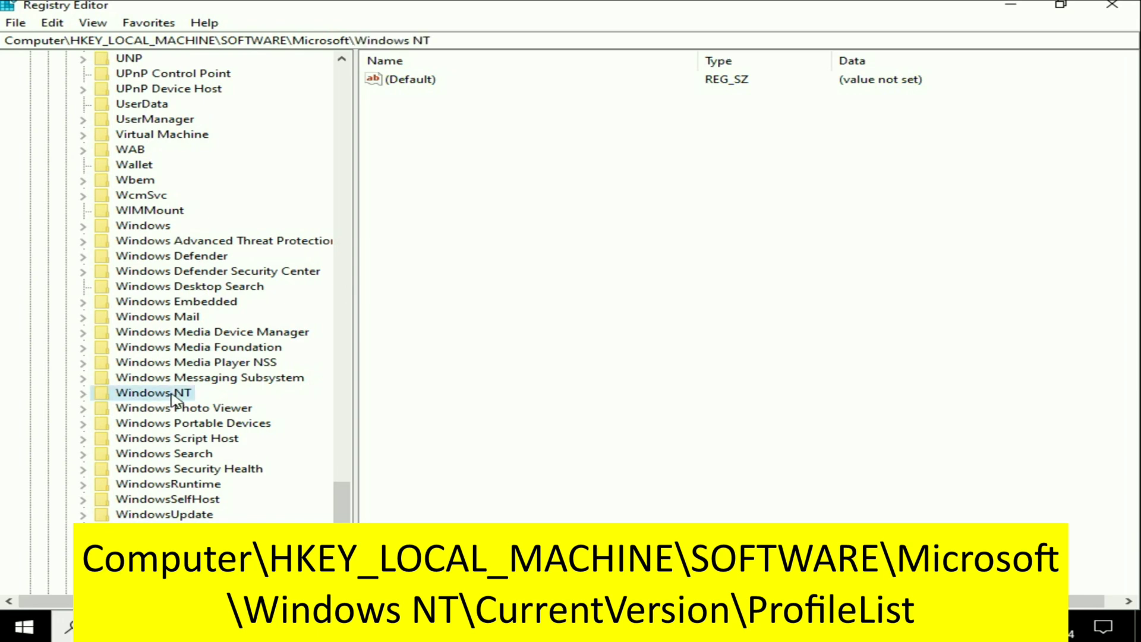
{"action": "left_click", "coordinate": [82, 395]}
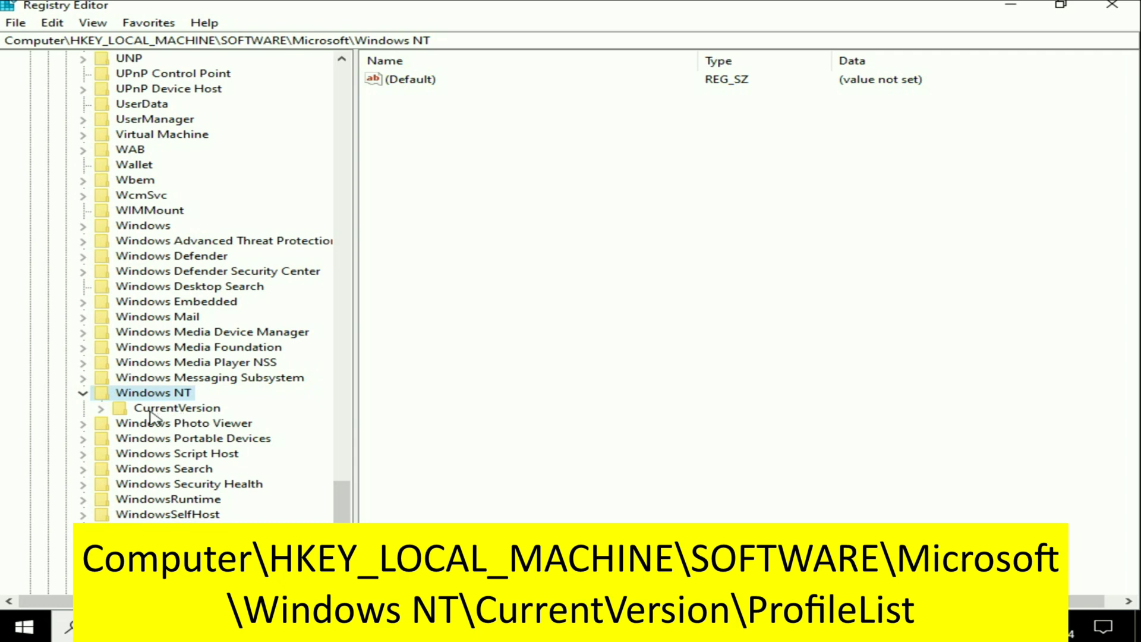
{"action": "left_click", "coordinate": [170, 411]}
{"action": "left_click", "coordinate": [101, 410]}
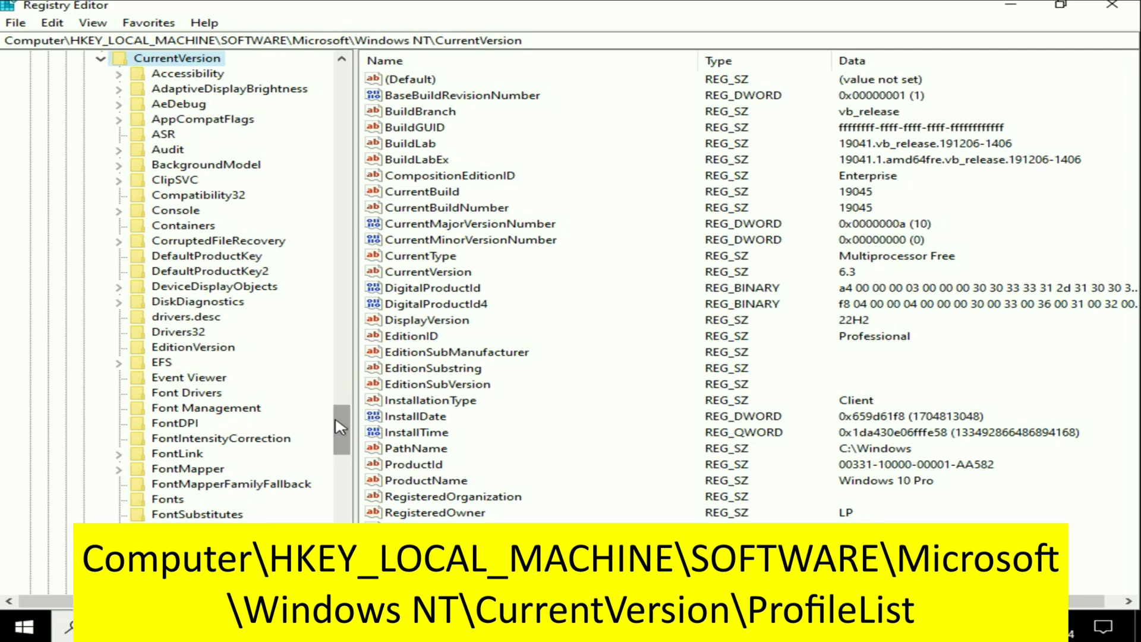
Expand the ProfileList key under CurrentVersion and widen the key tree to show the full profile key names
{"action": "left_click_drag", "start_coordinate": [340, 426], "coordinate": [338, 492]}
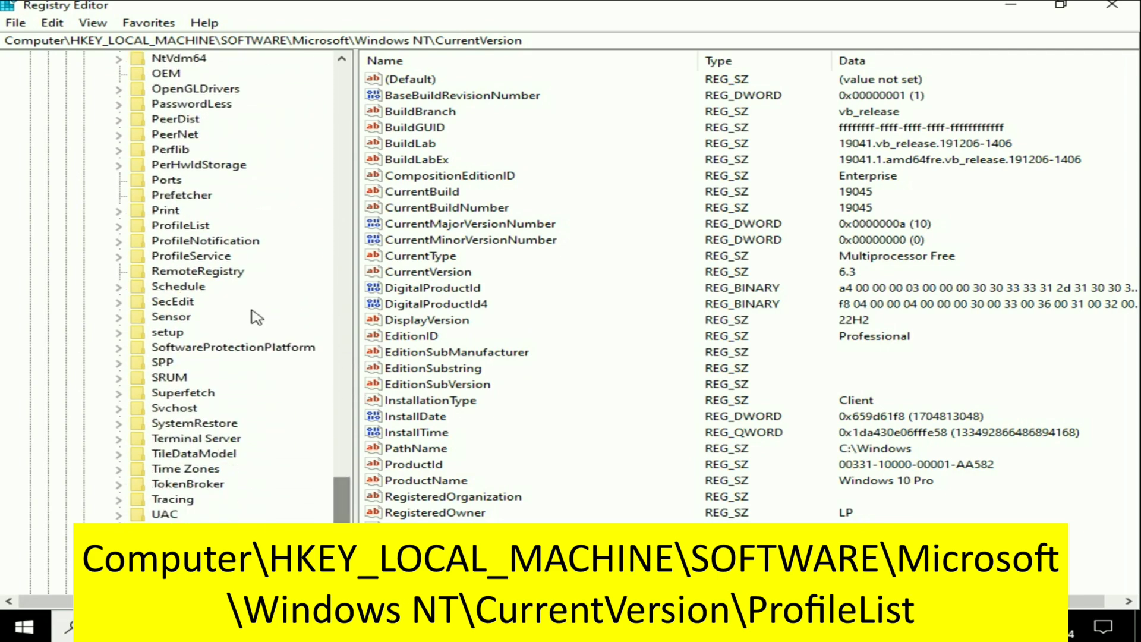
{"action": "left_click", "coordinate": [191, 230]}
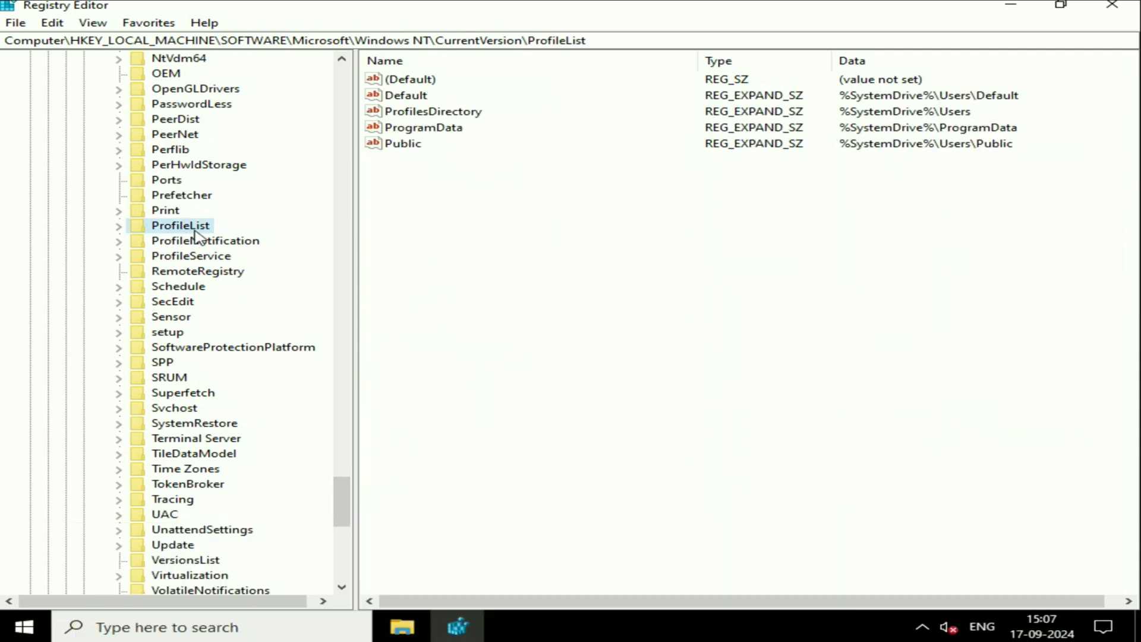
{"action": "left_click", "coordinate": [120, 230]}
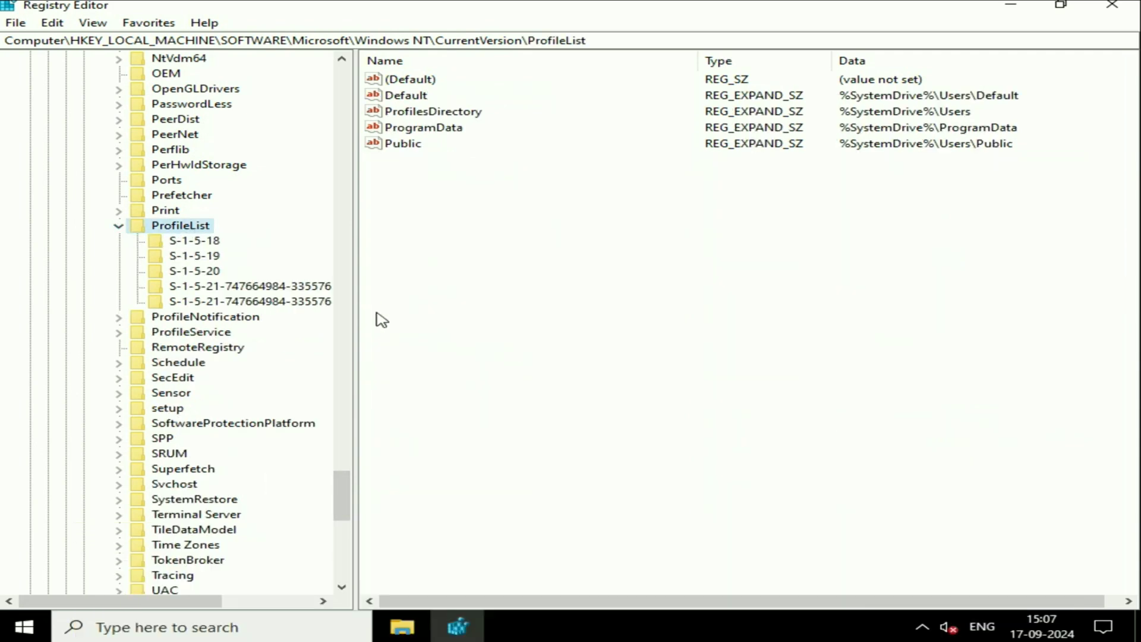
{"action": "left_click_drag", "start_coordinate": [357, 351], "coordinate": [557, 353]}
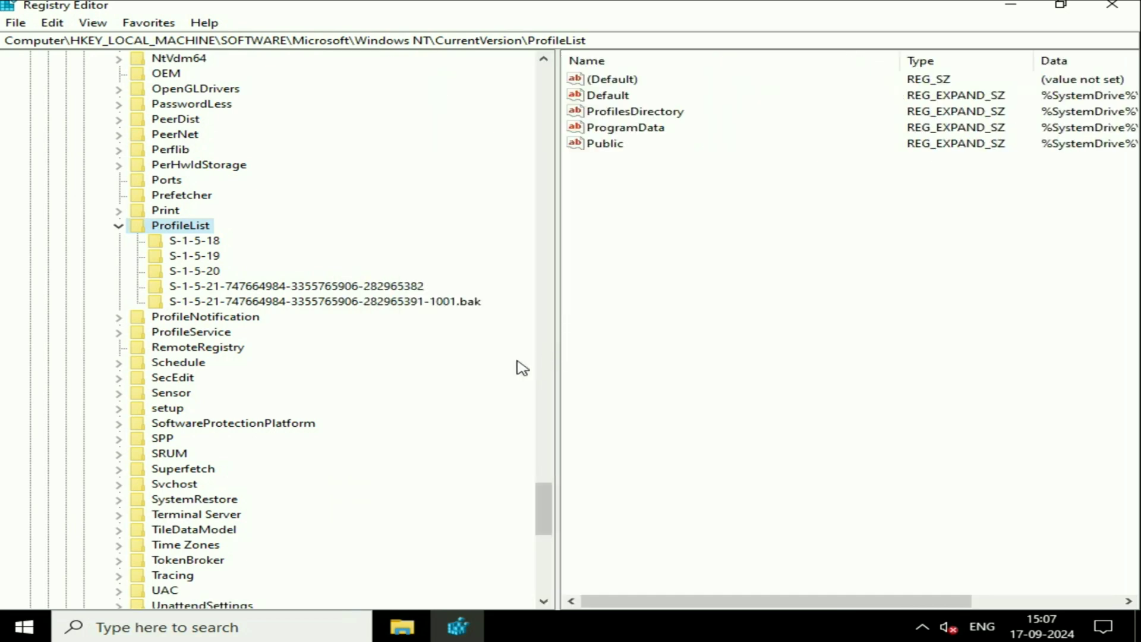
Compare the two S-1-5-21 profile keys under ProfileList and check the ProfileImagePath value of the .bak key
{"action": "left_click", "coordinate": [200, 288]}
{"action": "left_click", "coordinate": [214, 301]}
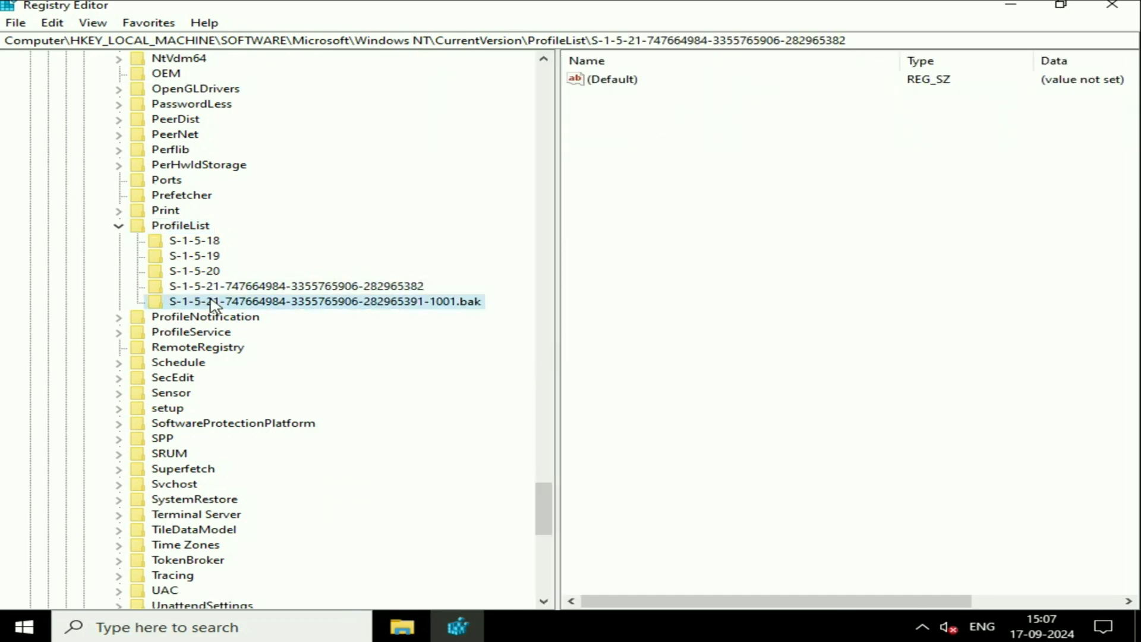
{"action": "left_click", "coordinate": [221, 288]}
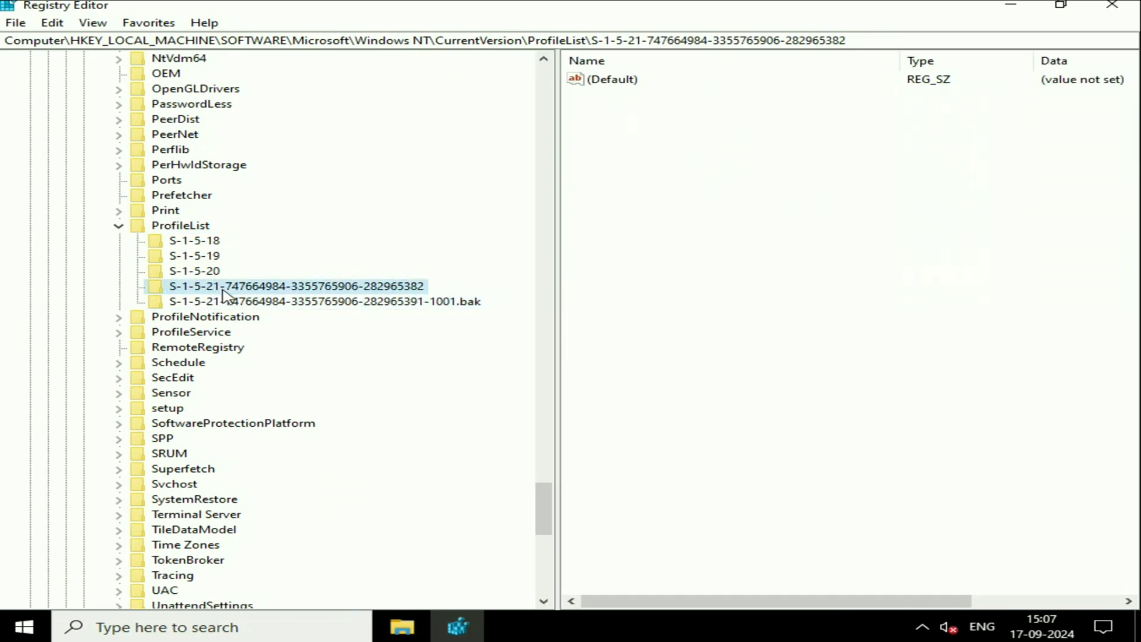
{"action": "left_click", "coordinate": [257, 302]}
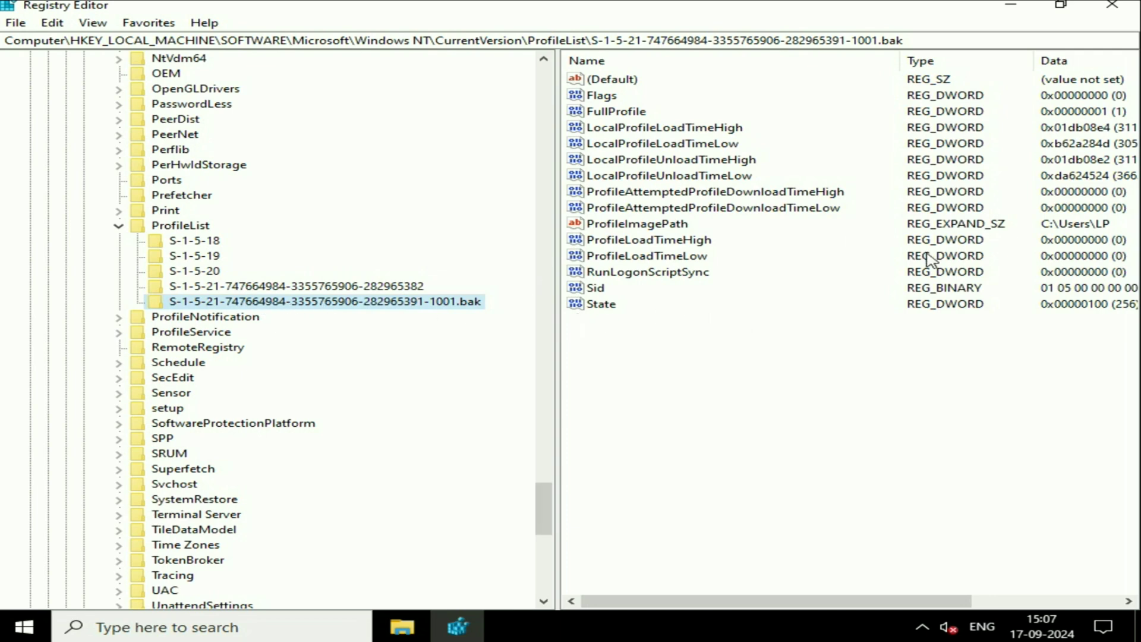
{"action": "left_click", "coordinate": [659, 228]}
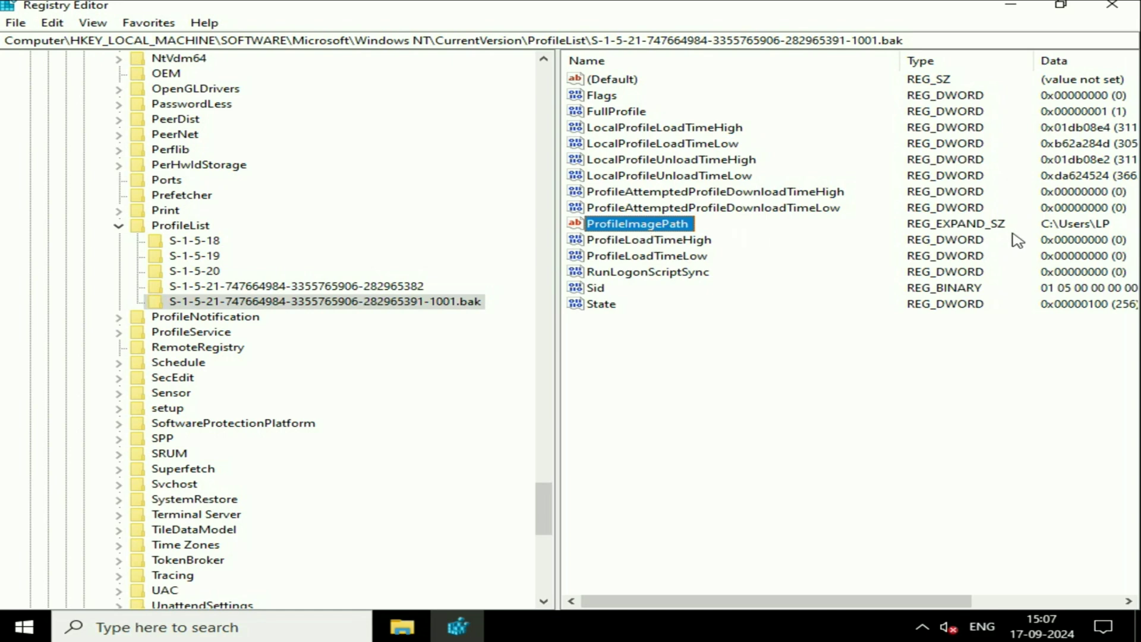
{"action": "left_click", "coordinate": [1073, 233]}
{"action": "left_click_drag", "start_coordinate": [557, 323], "coordinate": [518, 323]}
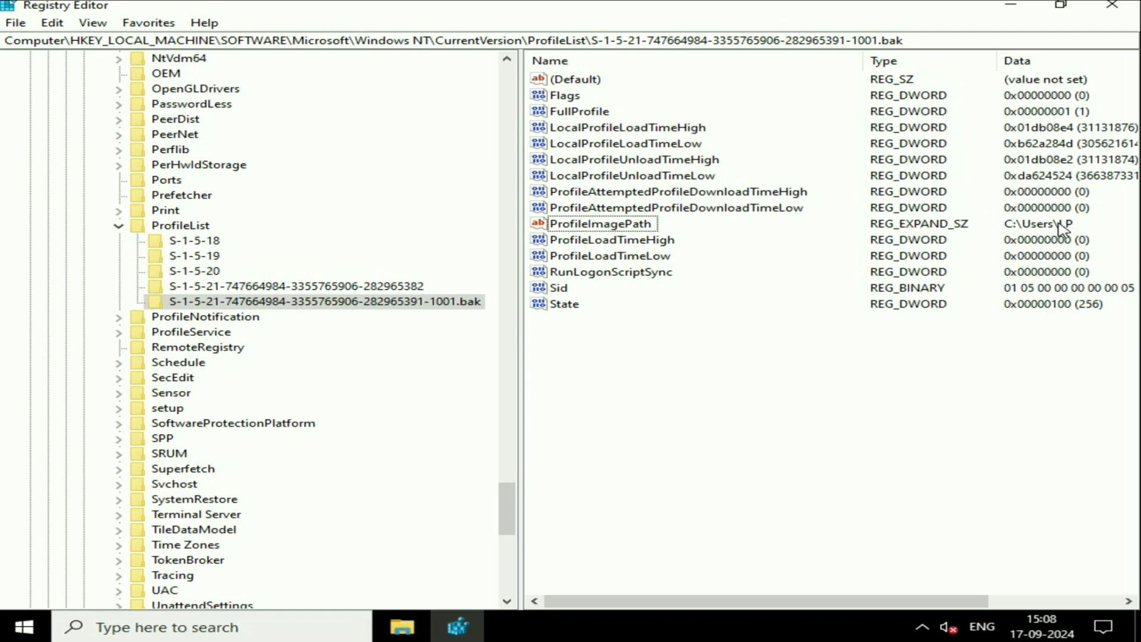
{"action": "left_click", "coordinate": [588, 229]}
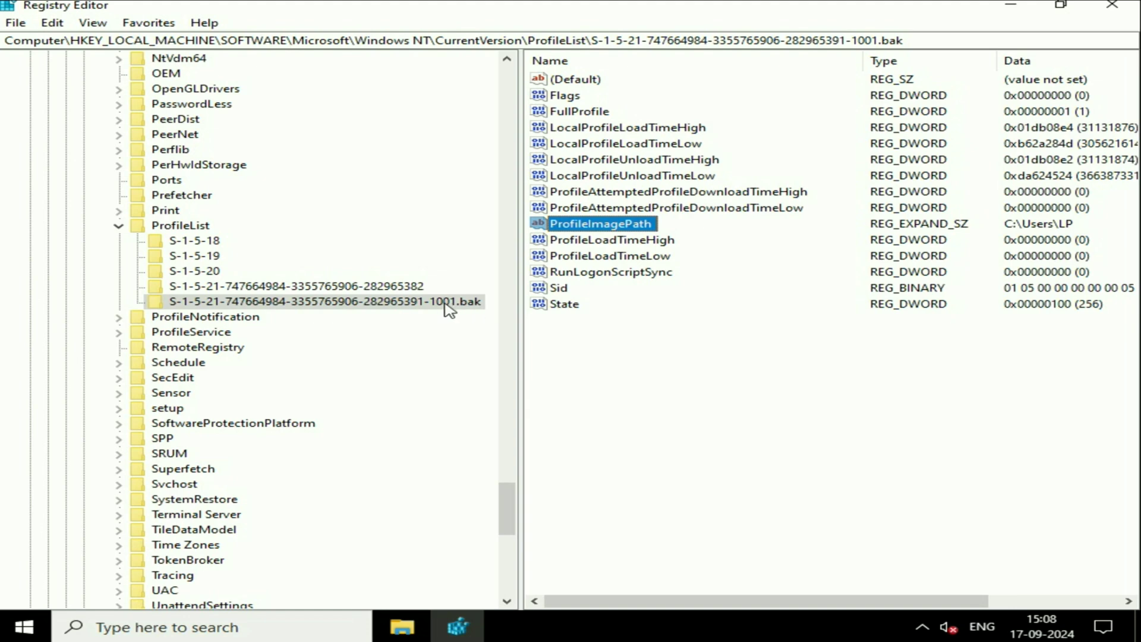
Rename the ProfileList key ending in -1001.bak by removing the .bak suffix, and close the Registry Editor
{"action": "right_click", "coordinate": [395, 306]}
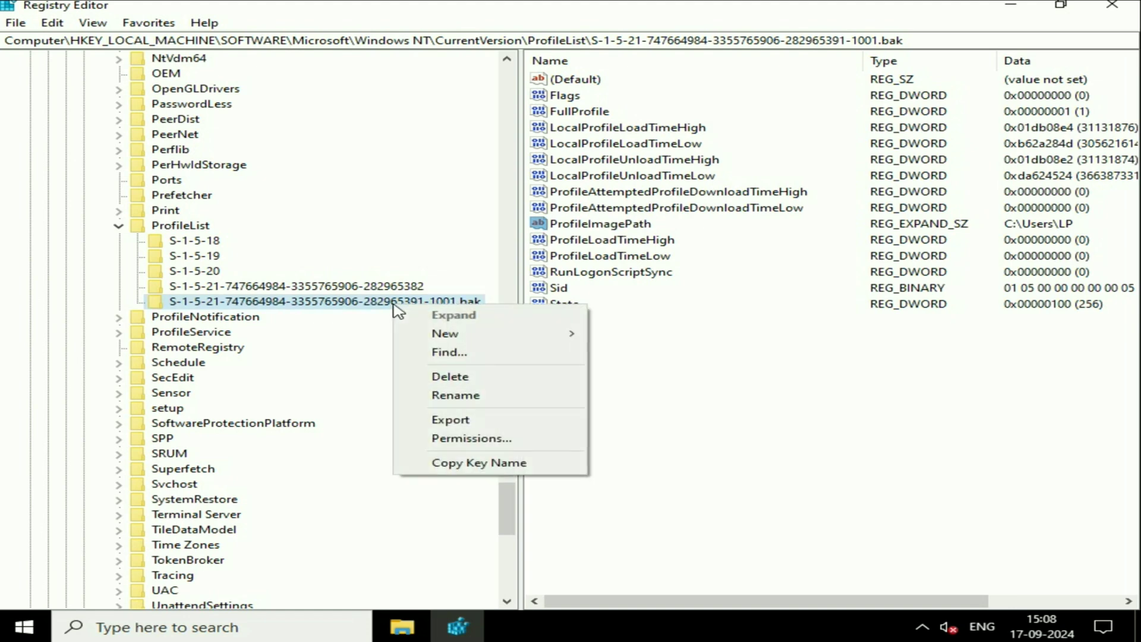
{"action": "left_click", "coordinate": [455, 395]}
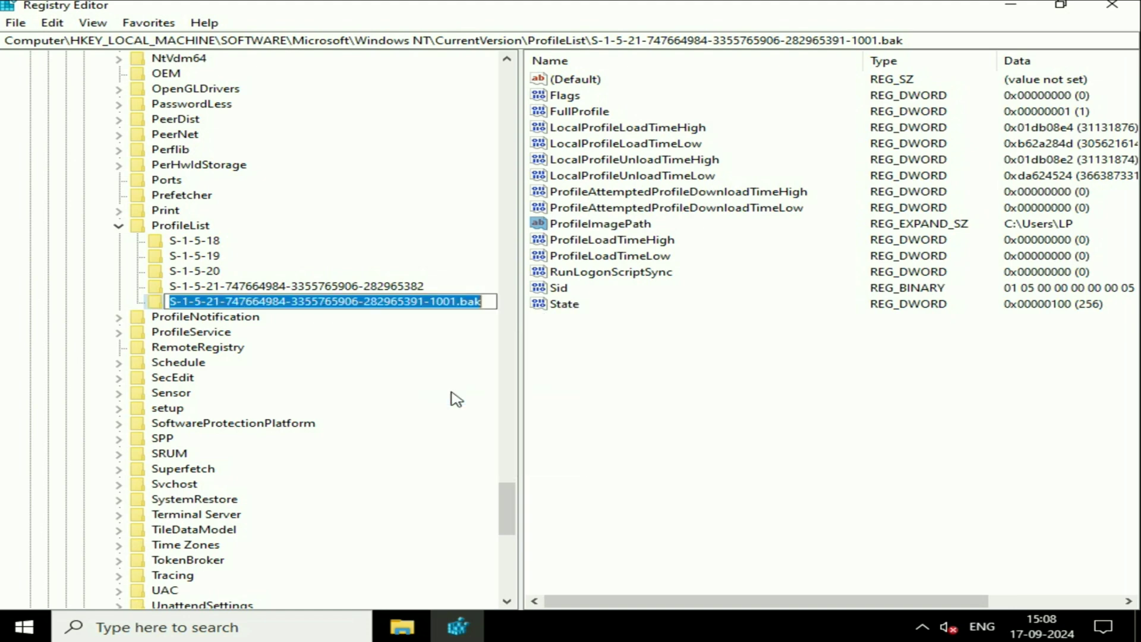
{"action": "left_click", "coordinate": [492, 303]}
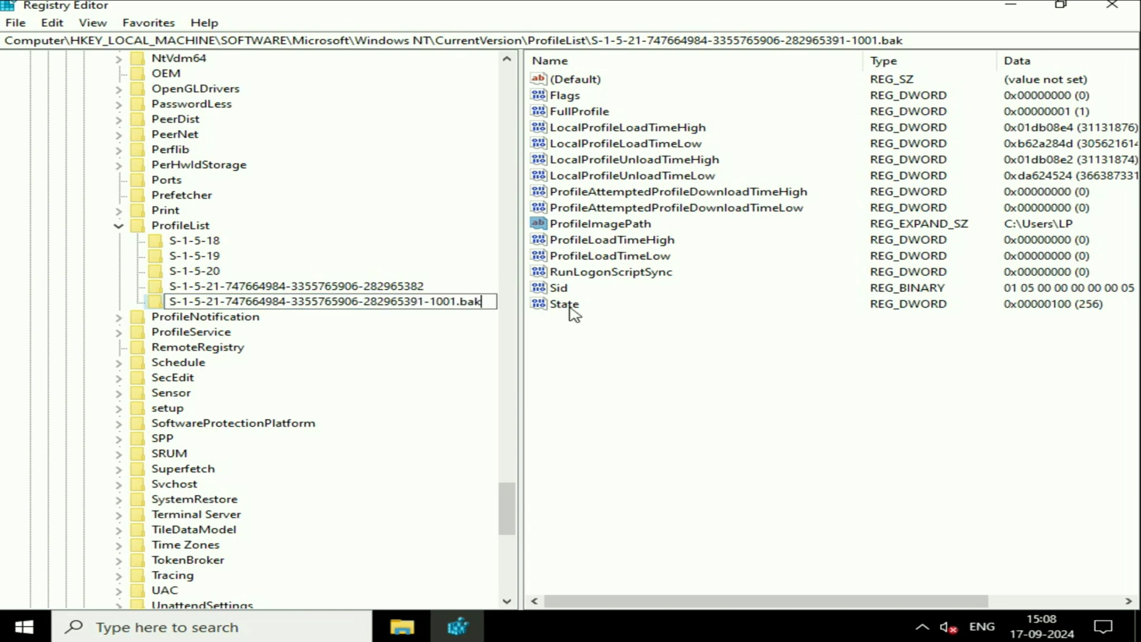
{"action": "key", "text": "BackSpace"}
{"action": "key", "text": "BackSpace"}
{"action": "key", "text": "Return"}
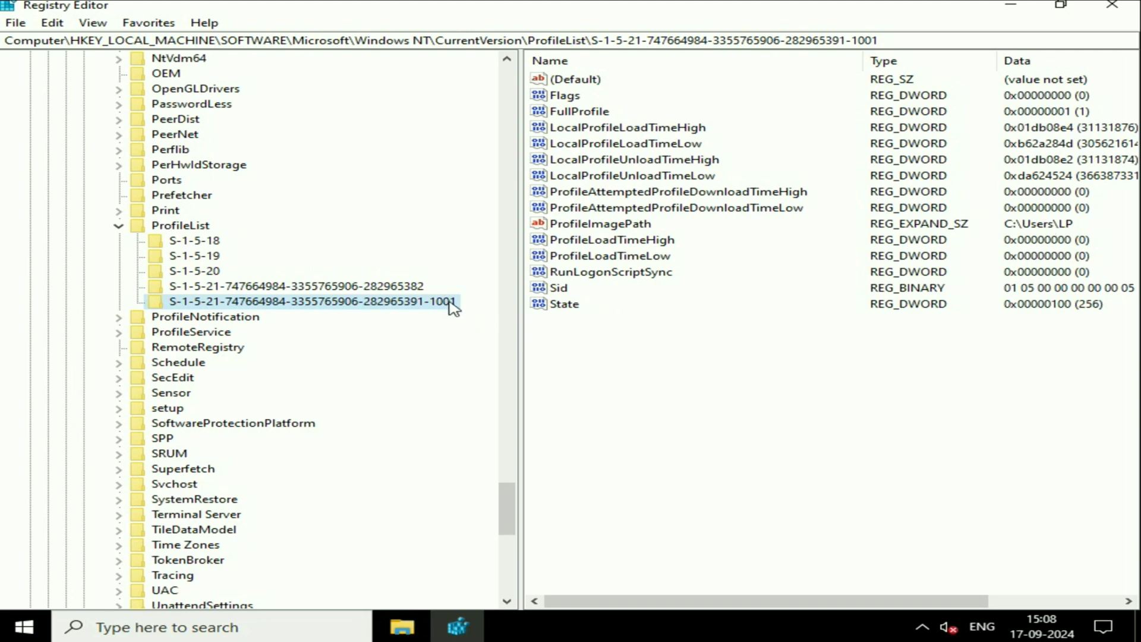
{"action": "left_click", "coordinate": [1112, 5]}
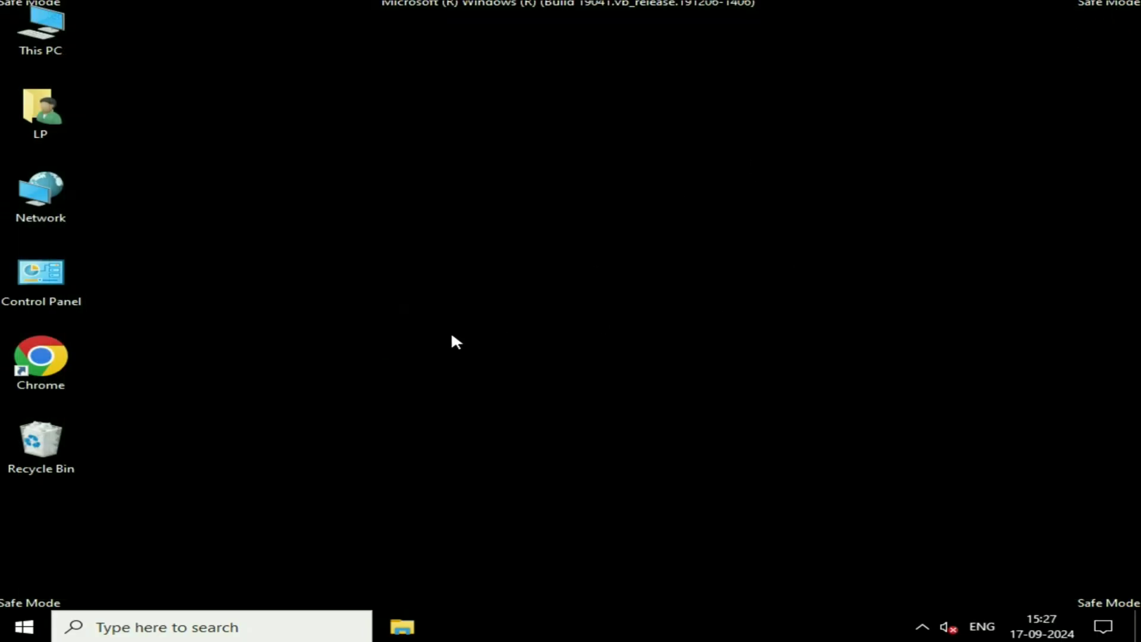
Search Windows for "serv" and open the Services console
{"action": "left_click", "coordinate": [101, 634]}
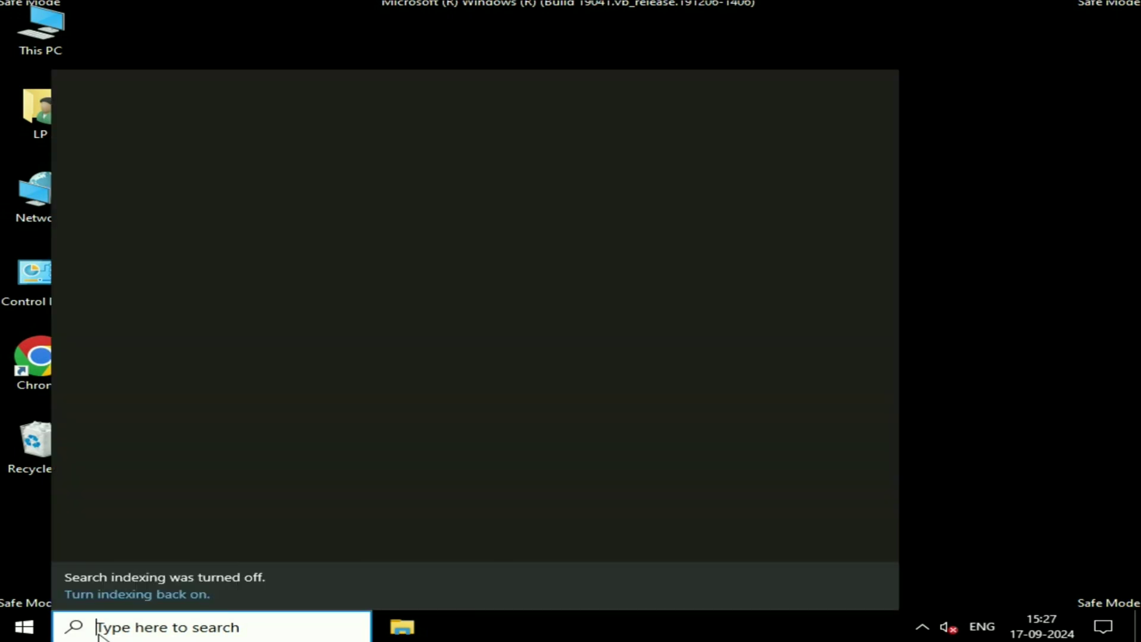
{"action": "type", "text": "serv"}
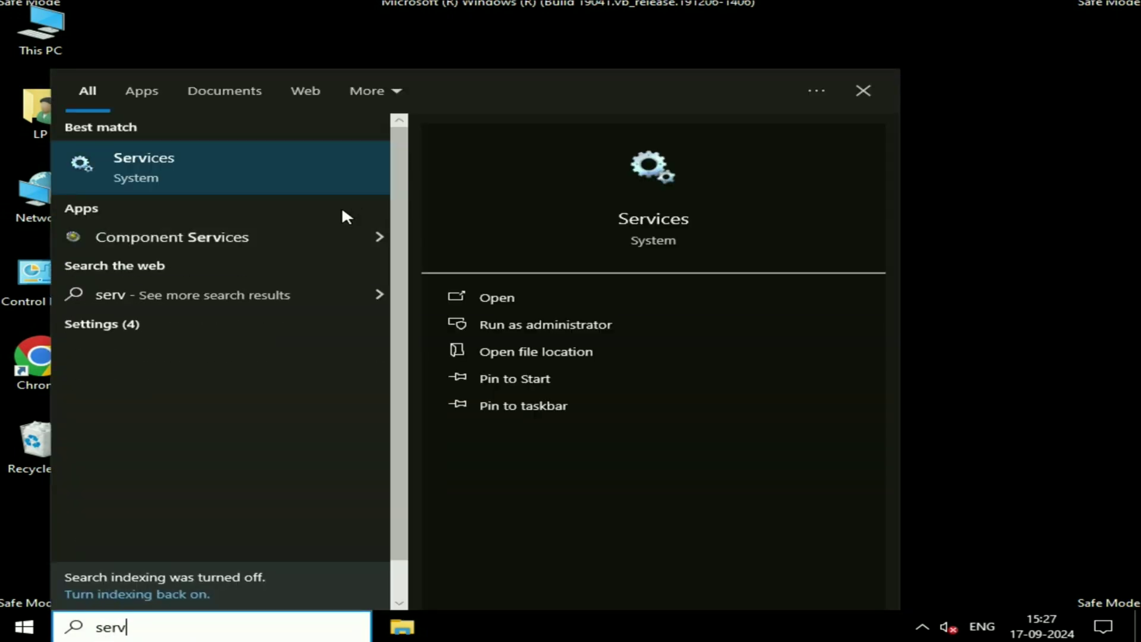
{"action": "left_click", "coordinate": [297, 177]}
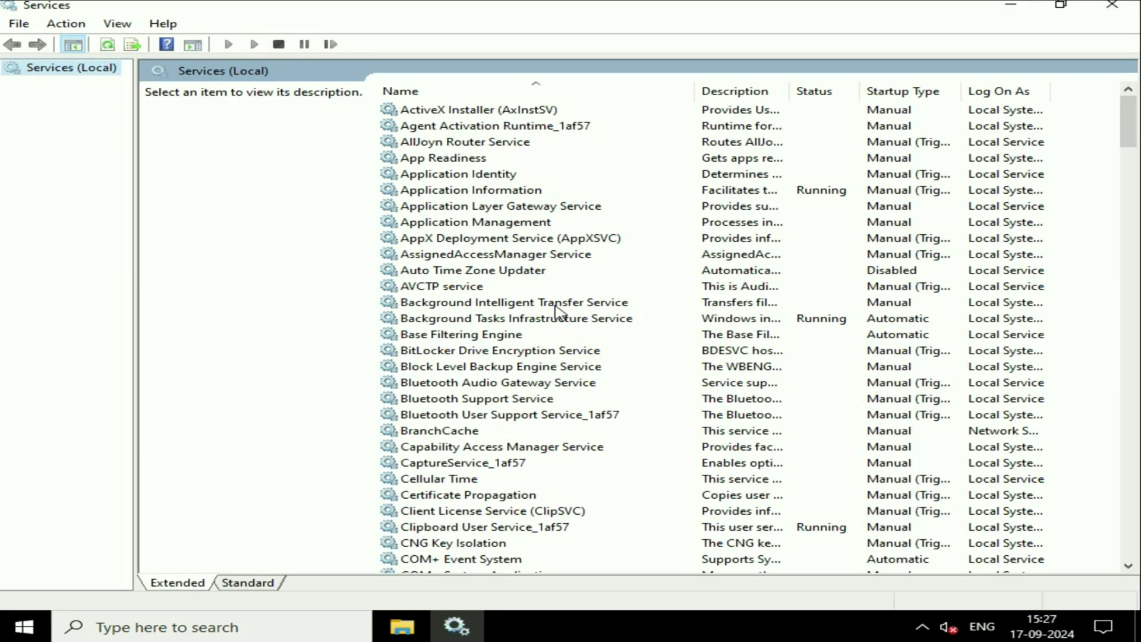
Set the startup type of the User Profile Service to Automatic in its properties and apply it
{"action": "left_click", "coordinate": [521, 306]}
{"action": "type", "text": "user"}
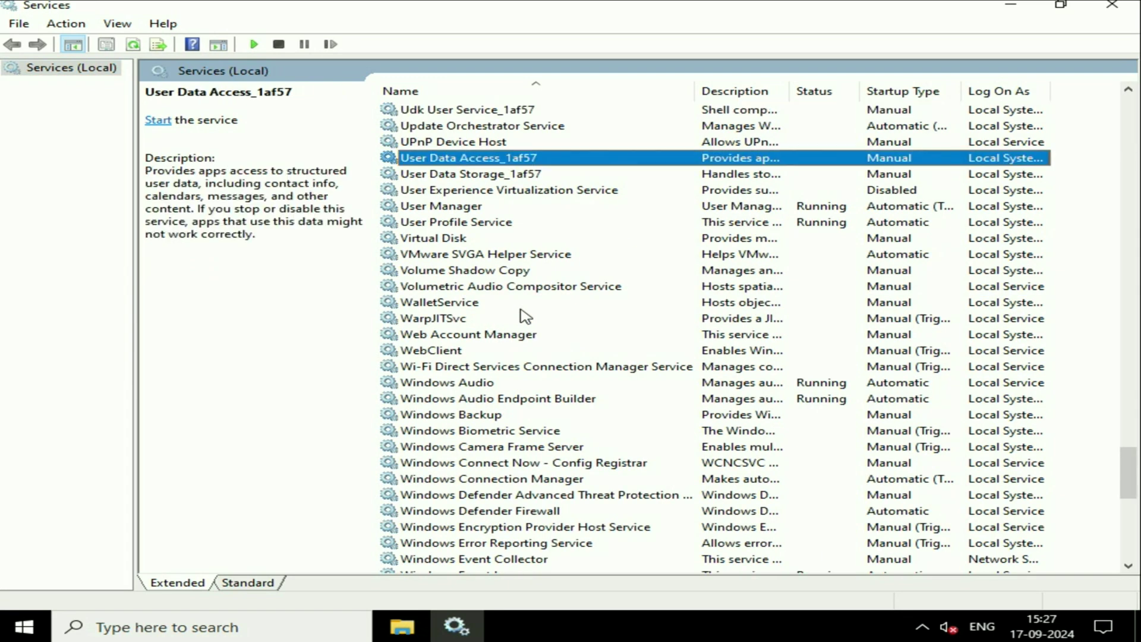
{"action": "left_click", "coordinate": [479, 224]}
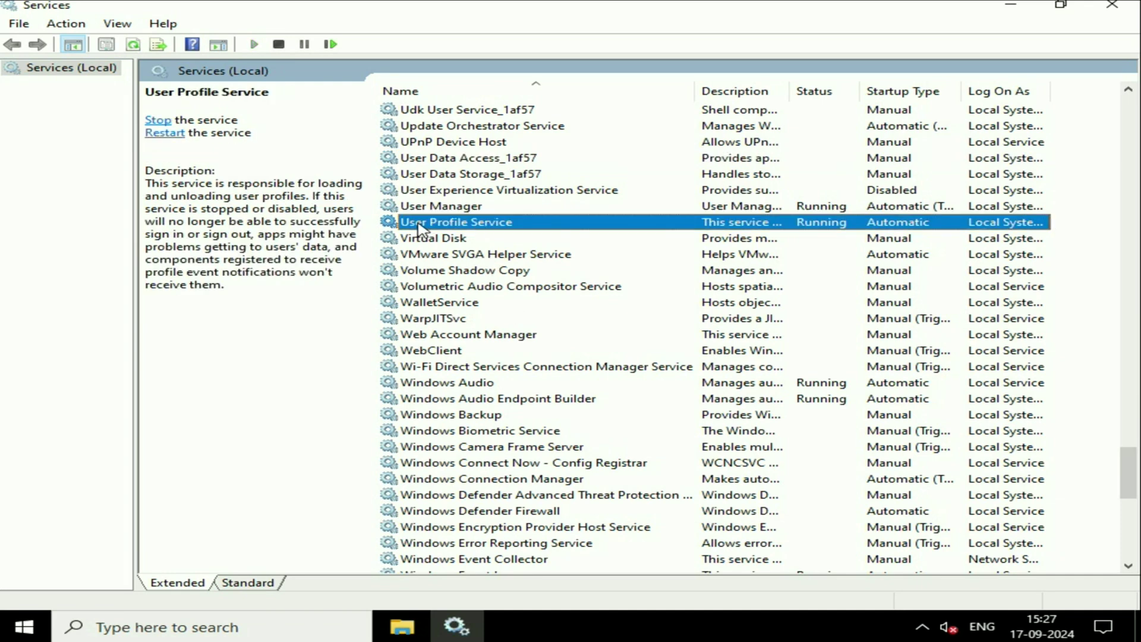
{"action": "right_click", "coordinate": [529, 224]}
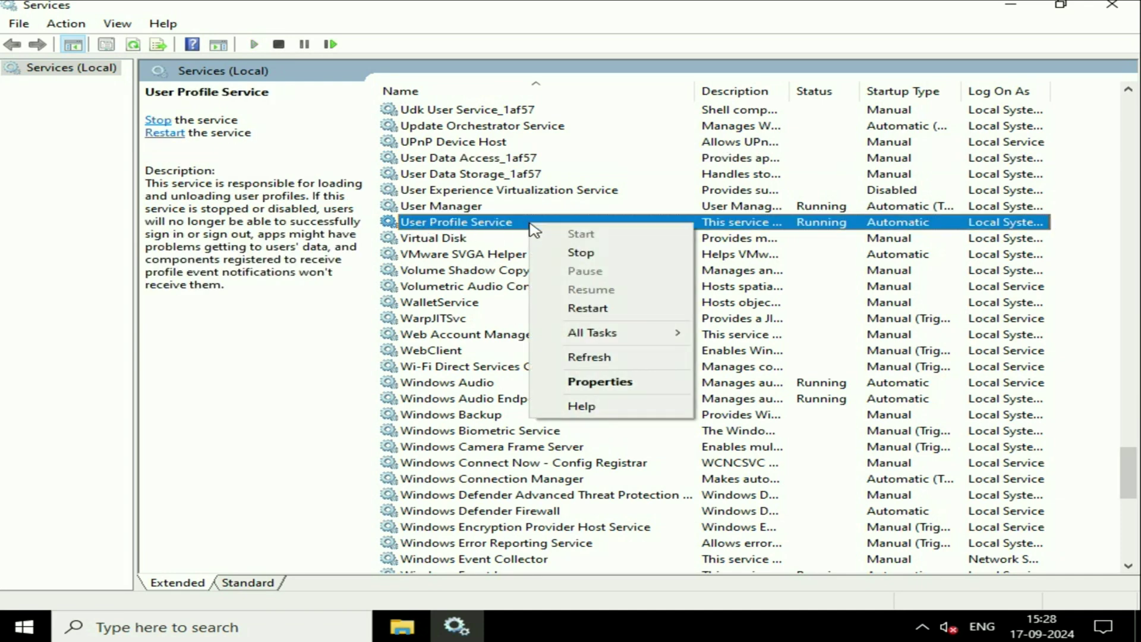
{"action": "left_click", "coordinate": [617, 383]}
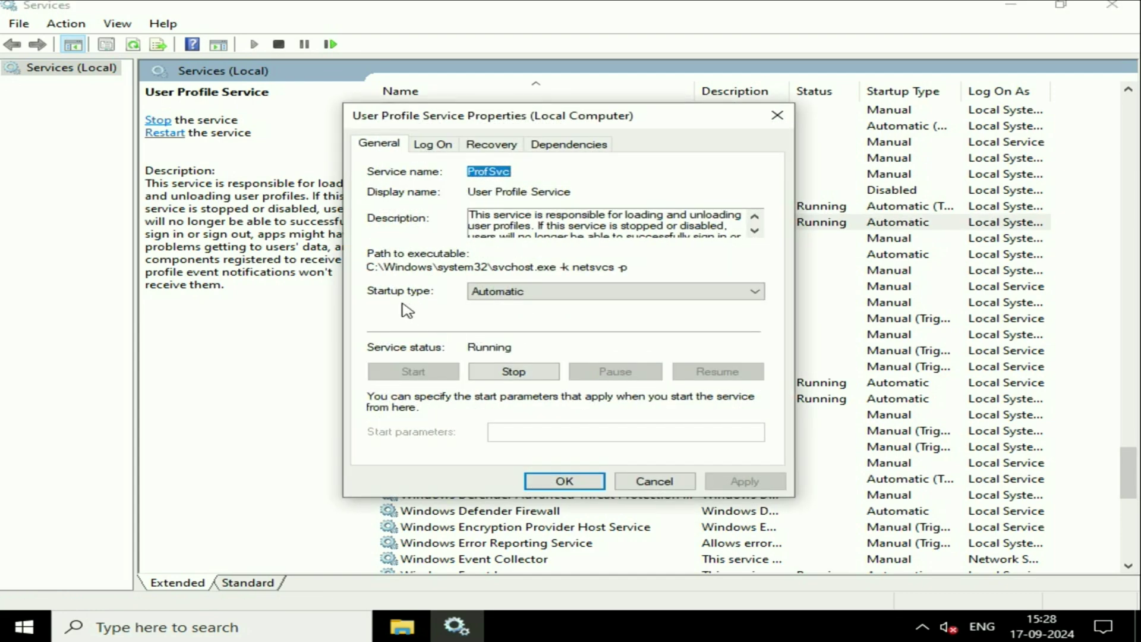
{"action": "left_click", "coordinate": [745, 293]}
{"action": "left_click", "coordinate": [502, 317]}
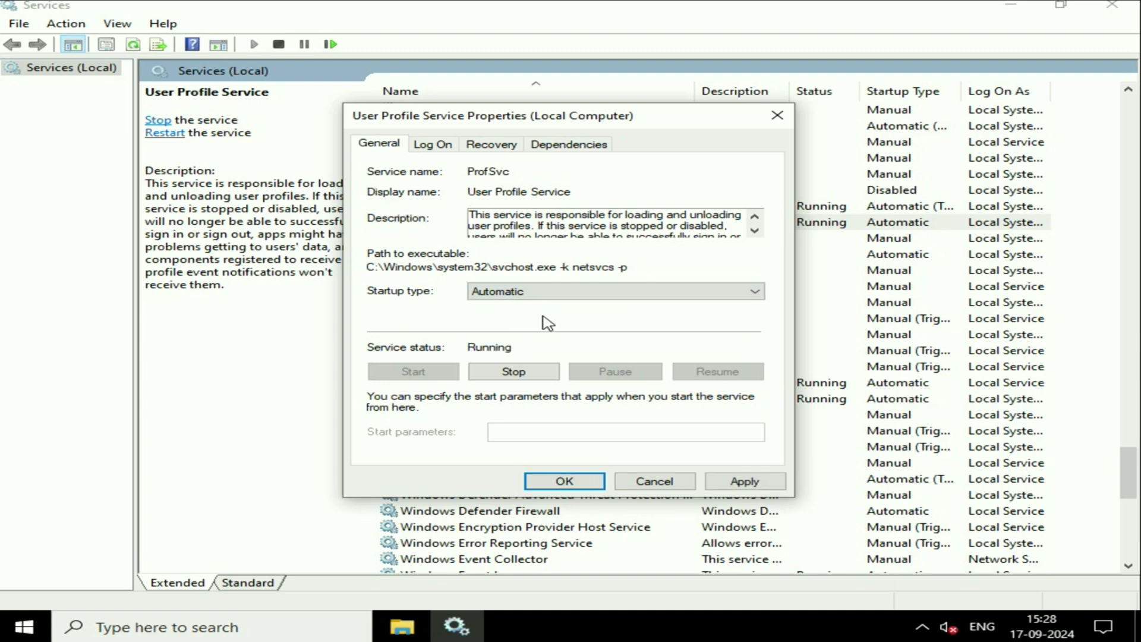
{"action": "left_click", "coordinate": [743, 479]}
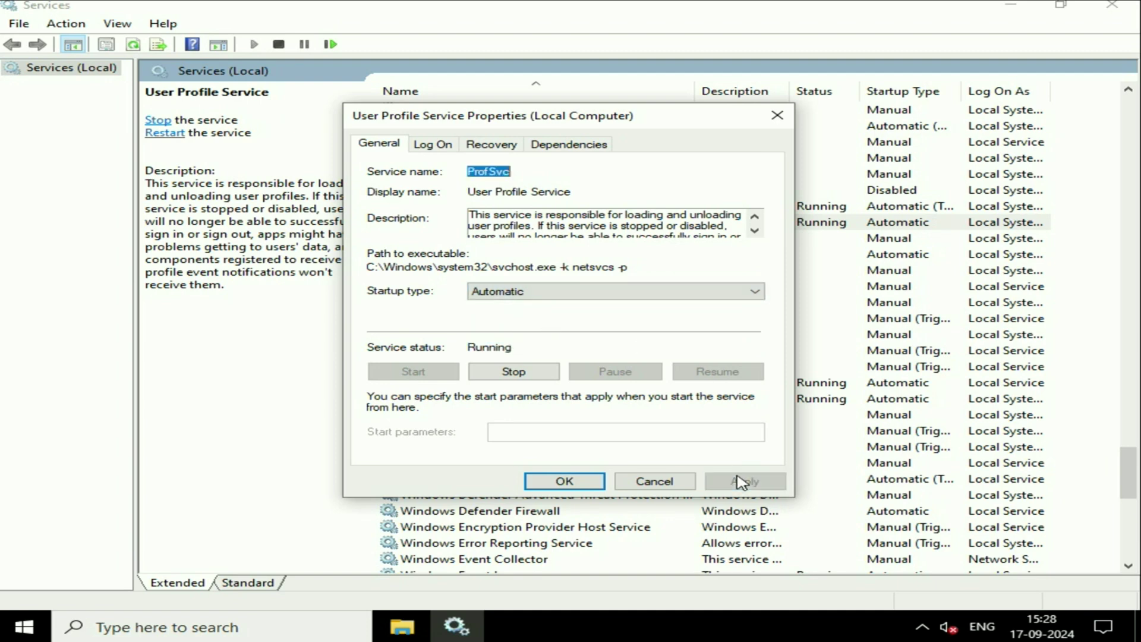
Stop the User Profile Service with its dependent services, start it again, and close its properties and the Services console
{"action": "left_click", "coordinate": [535, 374]}
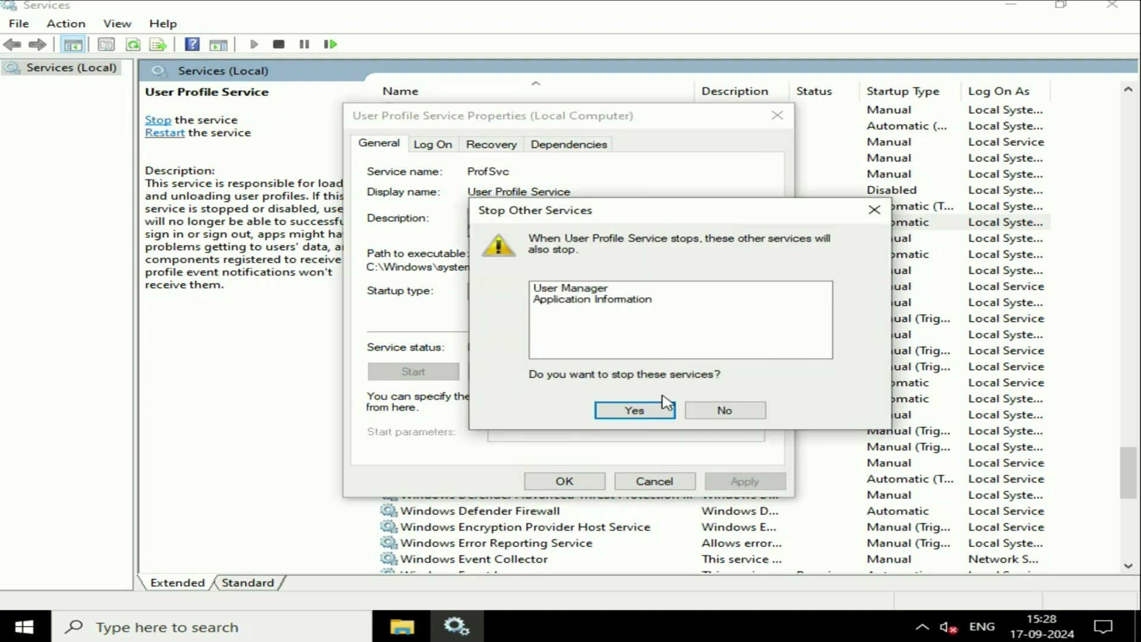
{"action": "left_click", "coordinate": [634, 410]}
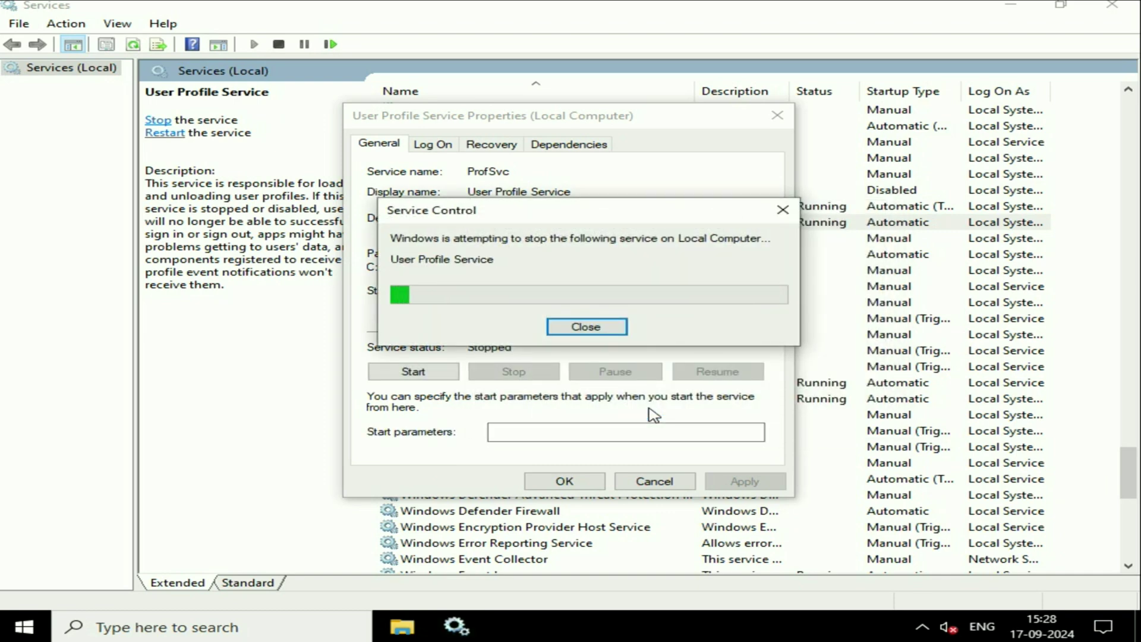
{"action": "left_click", "coordinate": [414, 372]}
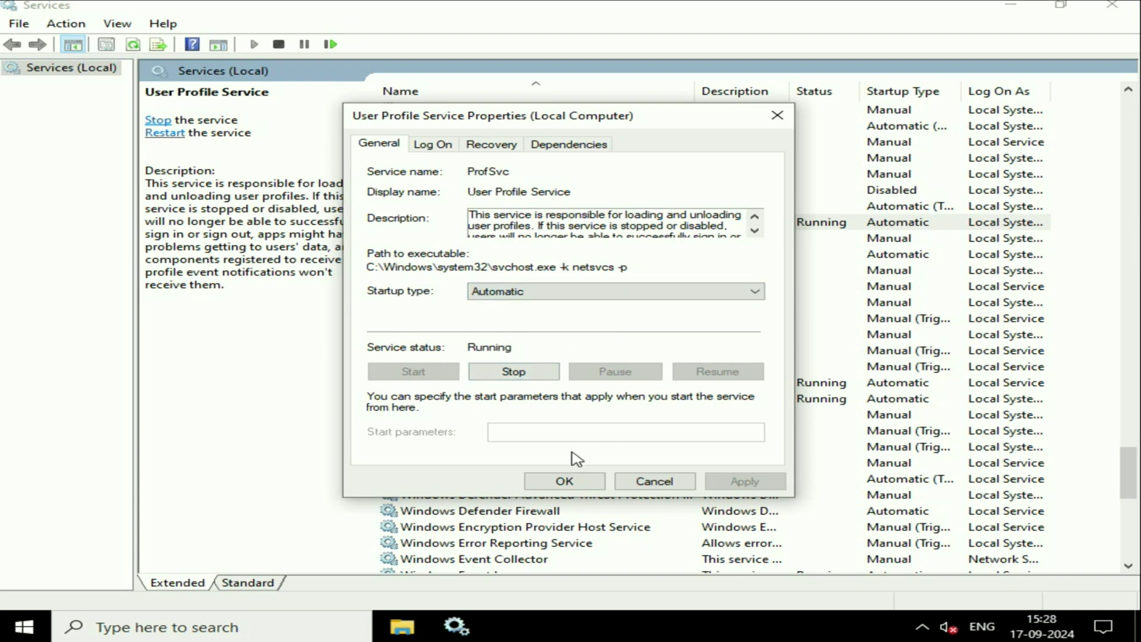
{"action": "left_click", "coordinate": [563, 482]}
{"action": "left_click", "coordinate": [1113, 6]}
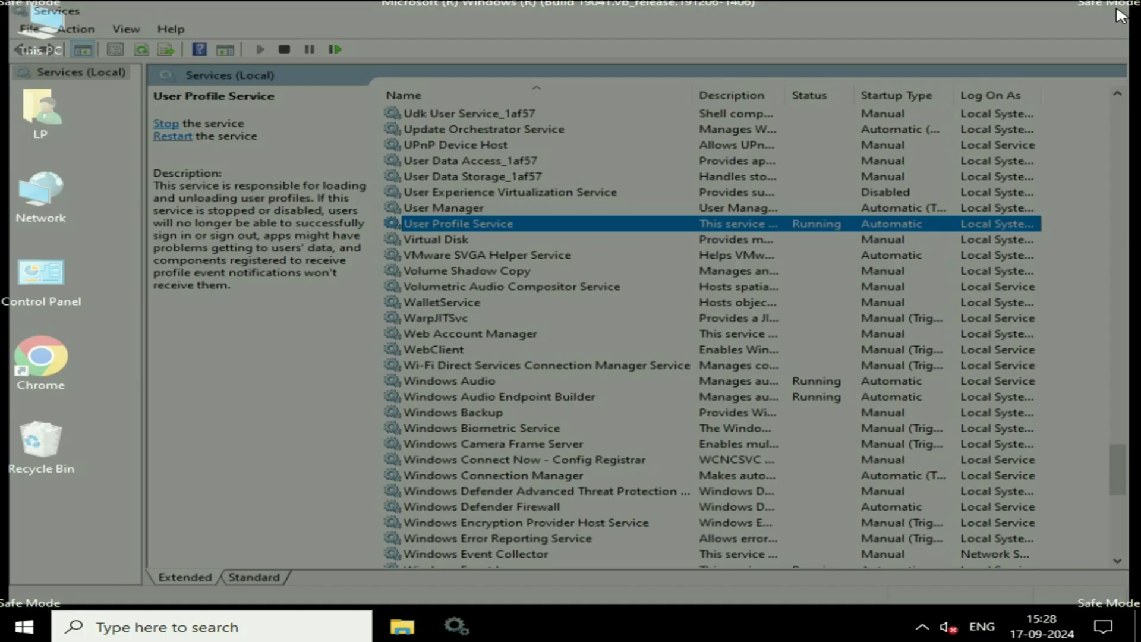
Restart the computer from the Safe Mode desktop
{"action": "left_click", "coordinate": [40, 625]}
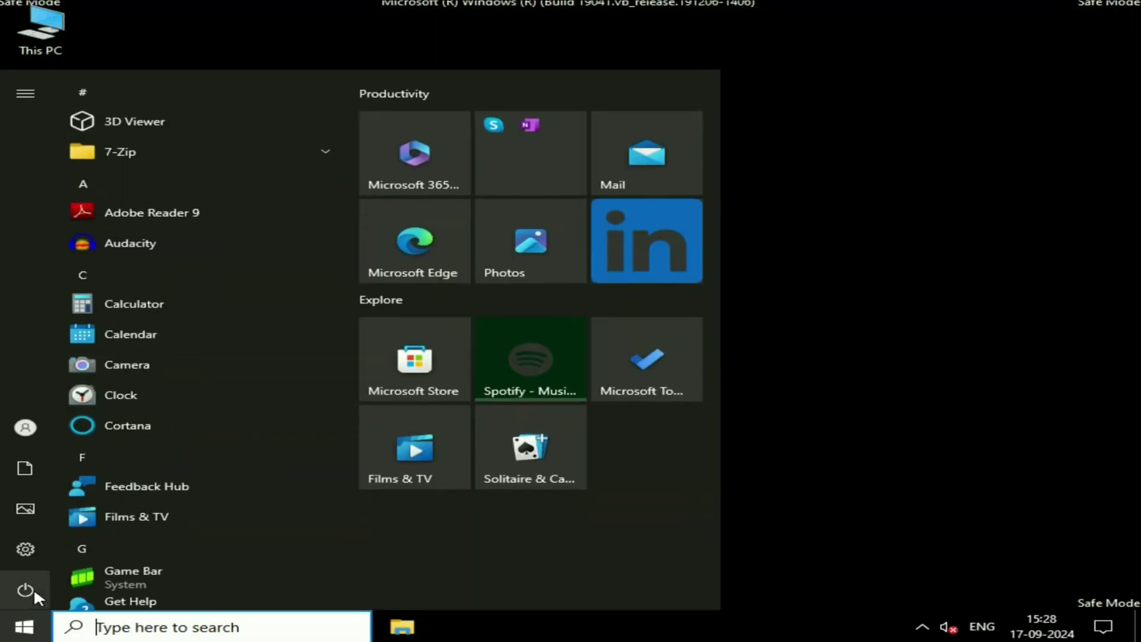
{"action": "left_click", "coordinate": [34, 590]}
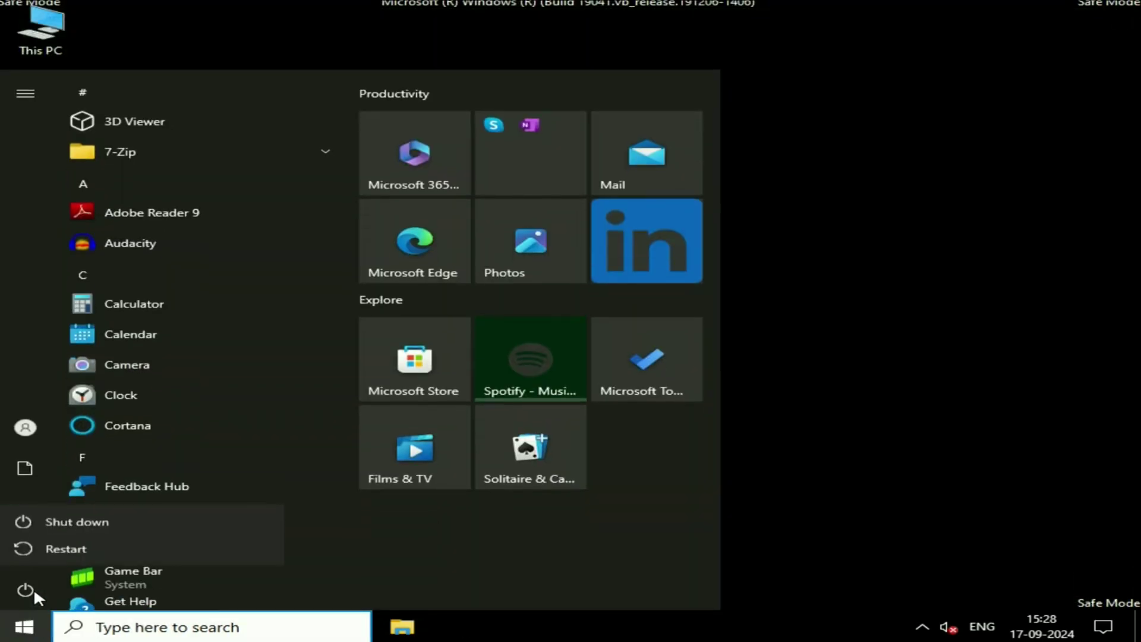
{"action": "left_click", "coordinate": [102, 541]}
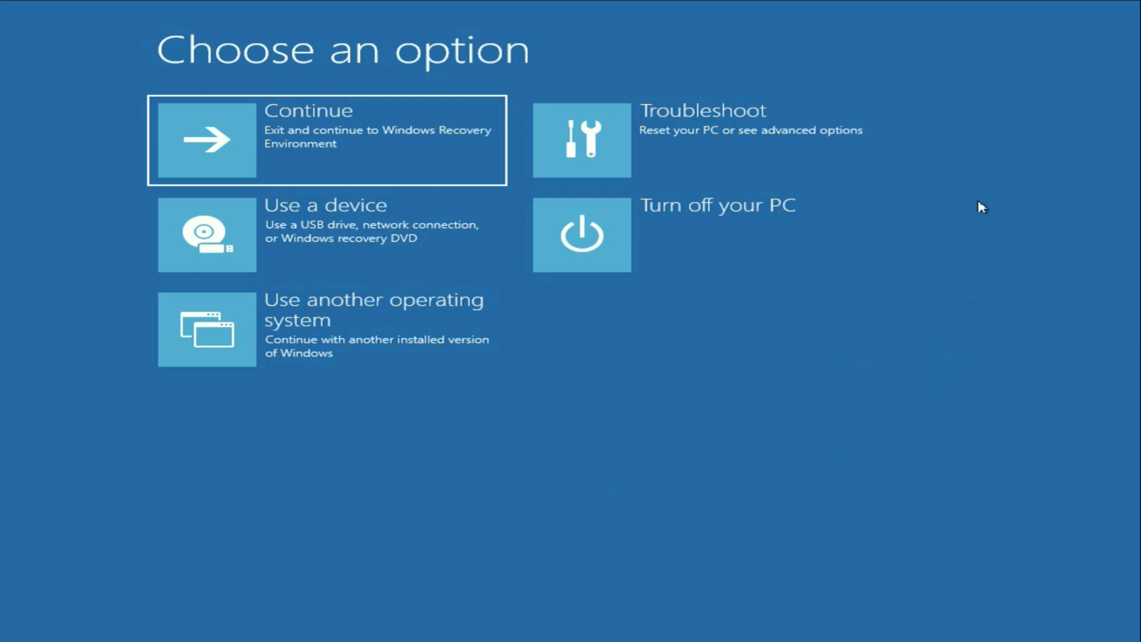
Open the Command Prompt from the advanced troubleshooting options of the Windows recovery environment
{"action": "left_click", "coordinate": [748, 132]}
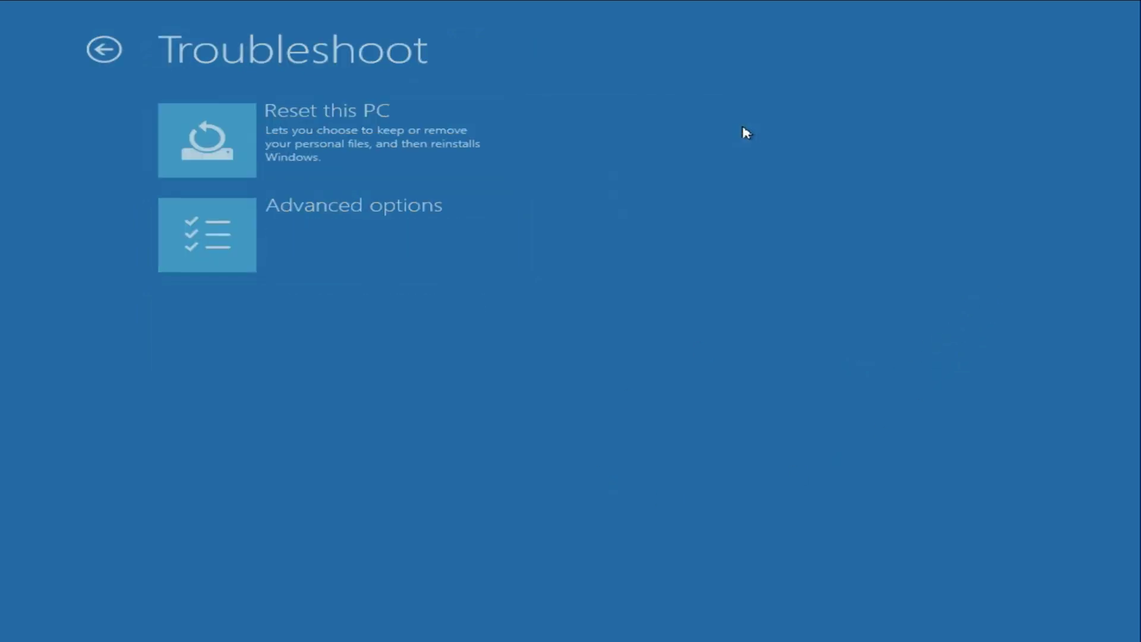
{"action": "left_click", "coordinate": [408, 250]}
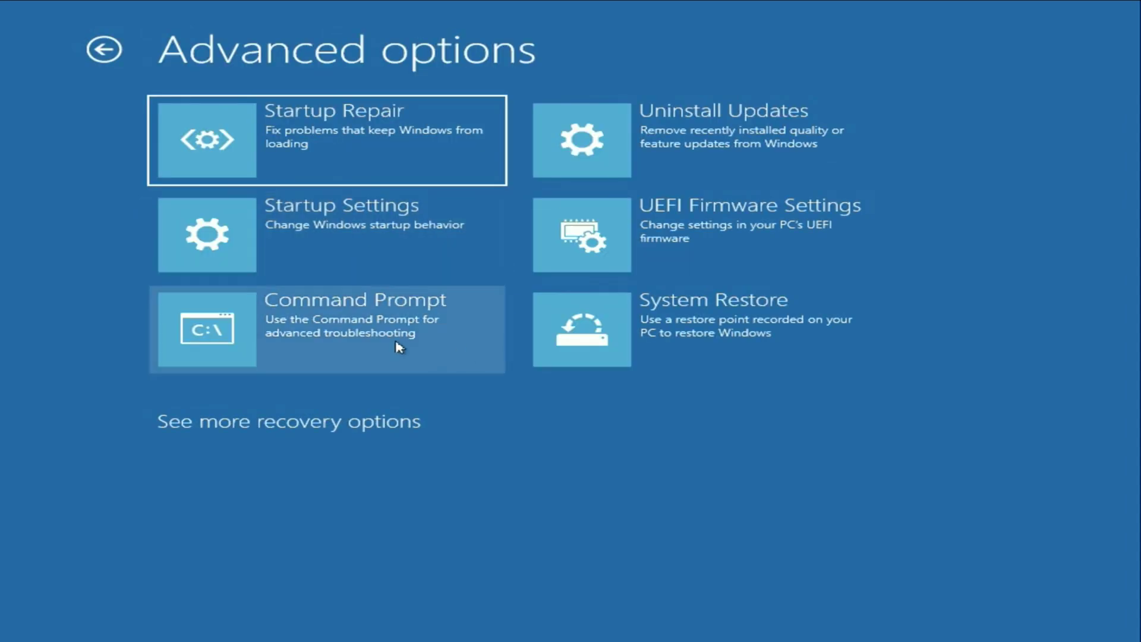
{"action": "left_click", "coordinate": [397, 346]}
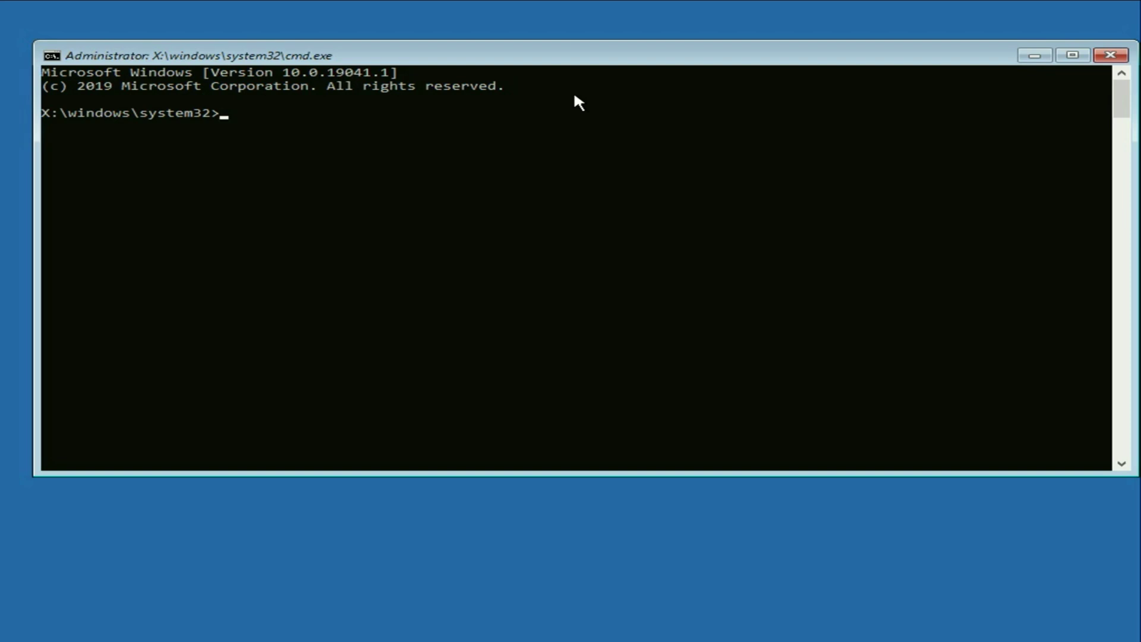
Run the system file check with the command sfc /scannow
{"action": "type", "text": "sfc"}
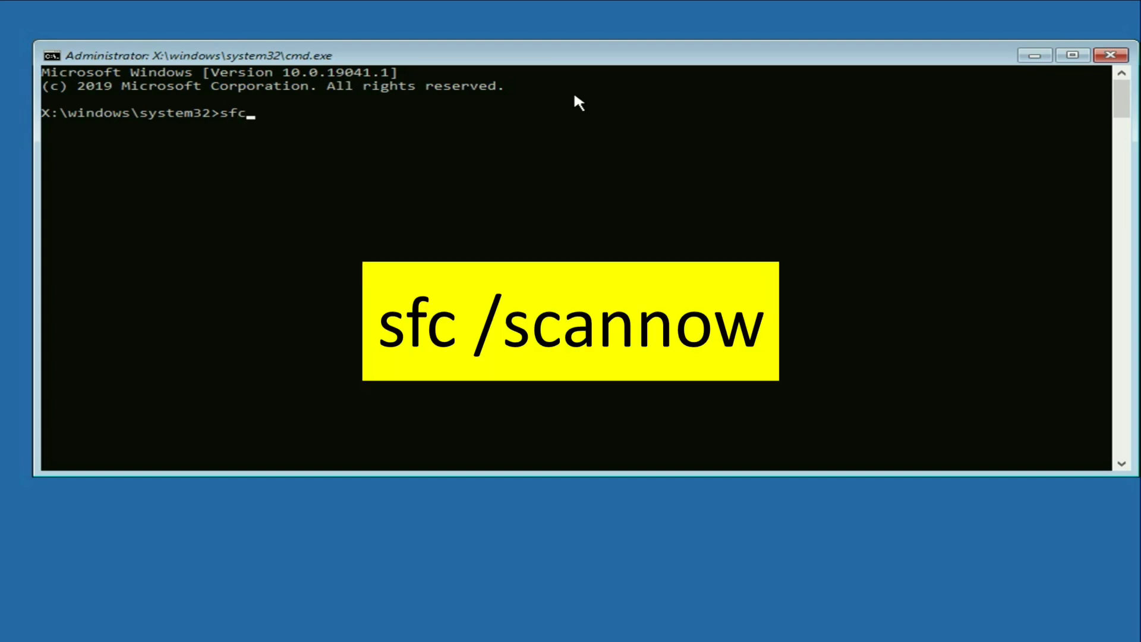
{"action": "type", "text": " /scannow"}
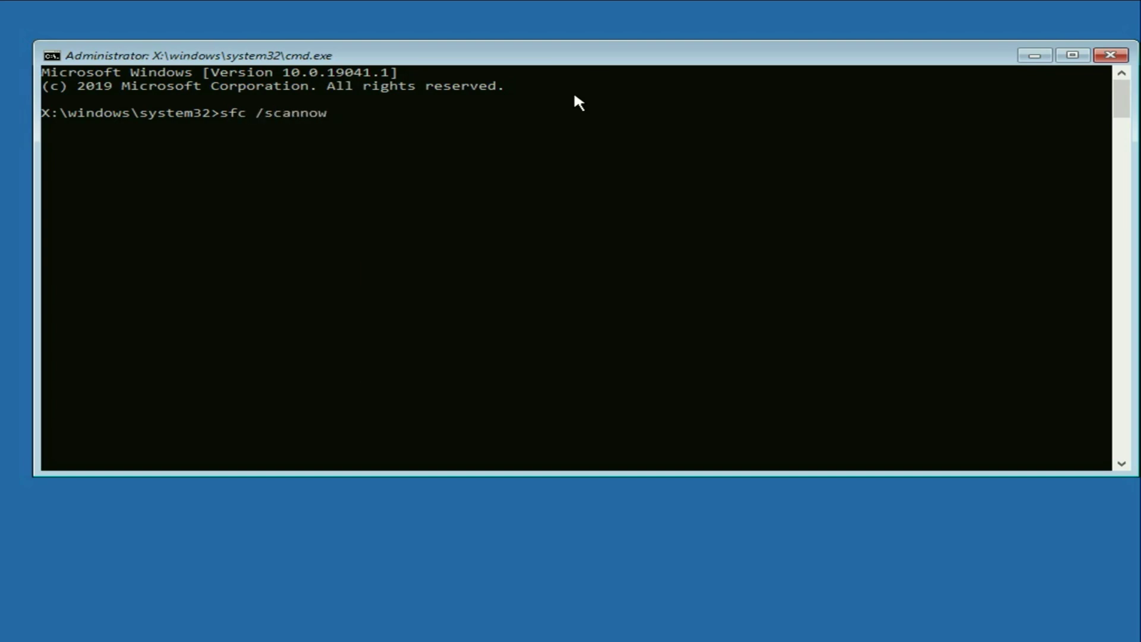
{"action": "key", "text": "Return"}
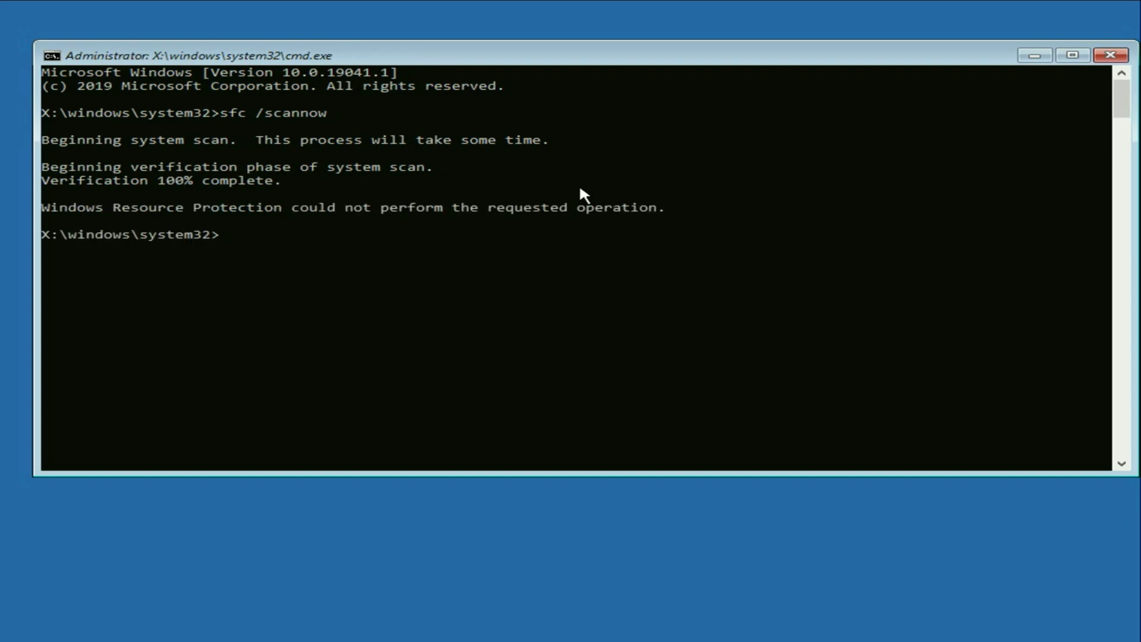
Repair the master boot record with the command bootrec /fixmbr and close the Command Prompt
{"action": "type", "text": "bootrec"}
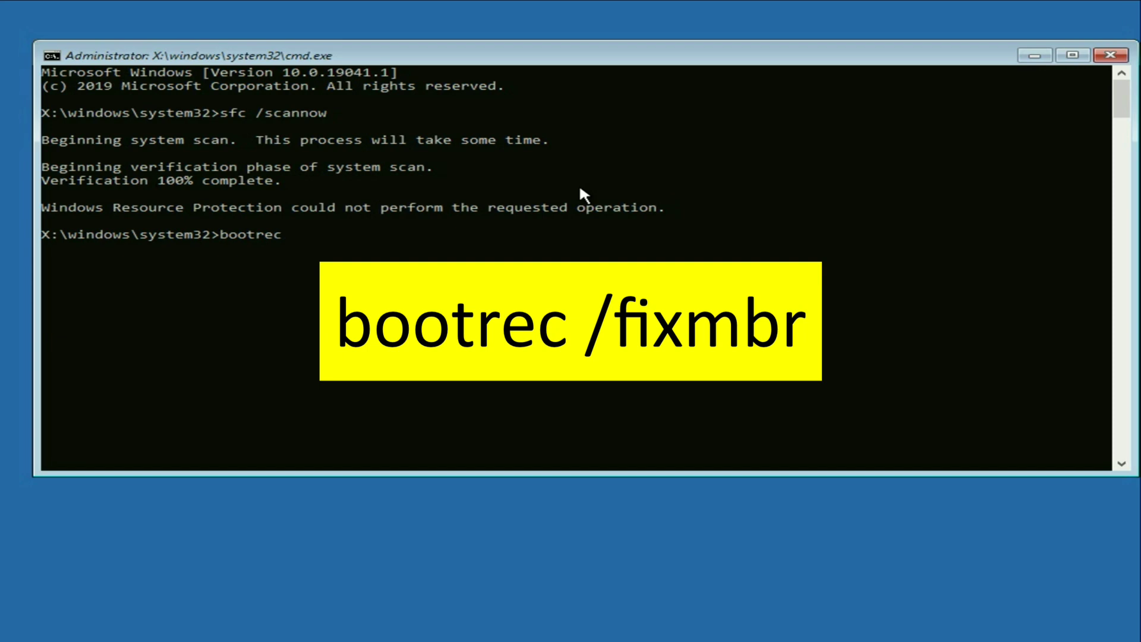
{"action": "type", "text": " /fixmbr"}
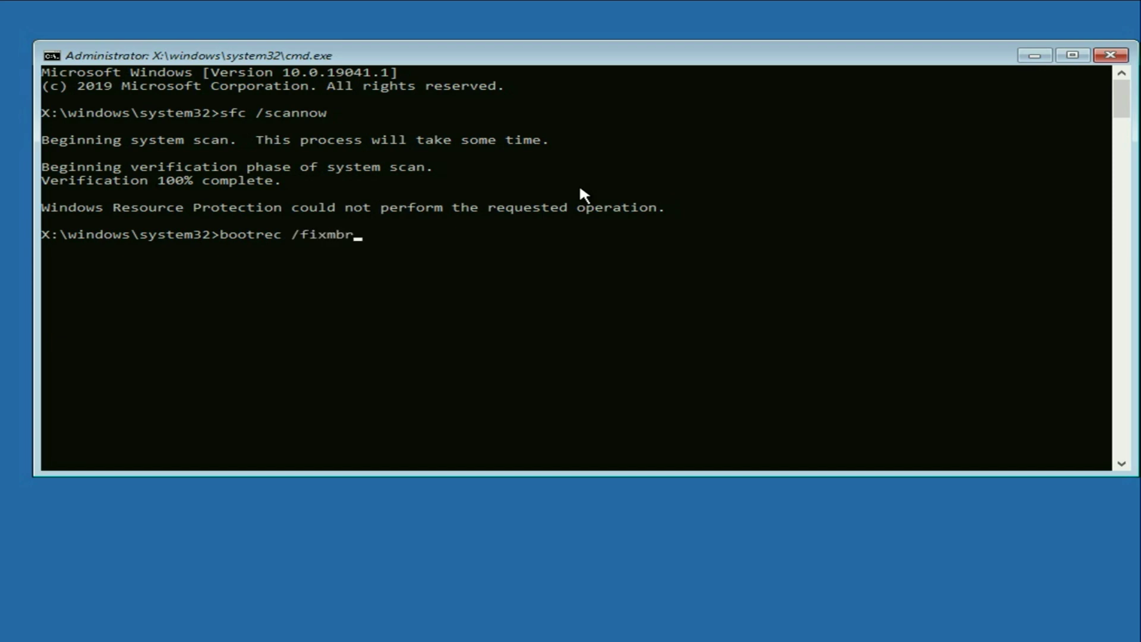
{"action": "key", "text": "Return"}
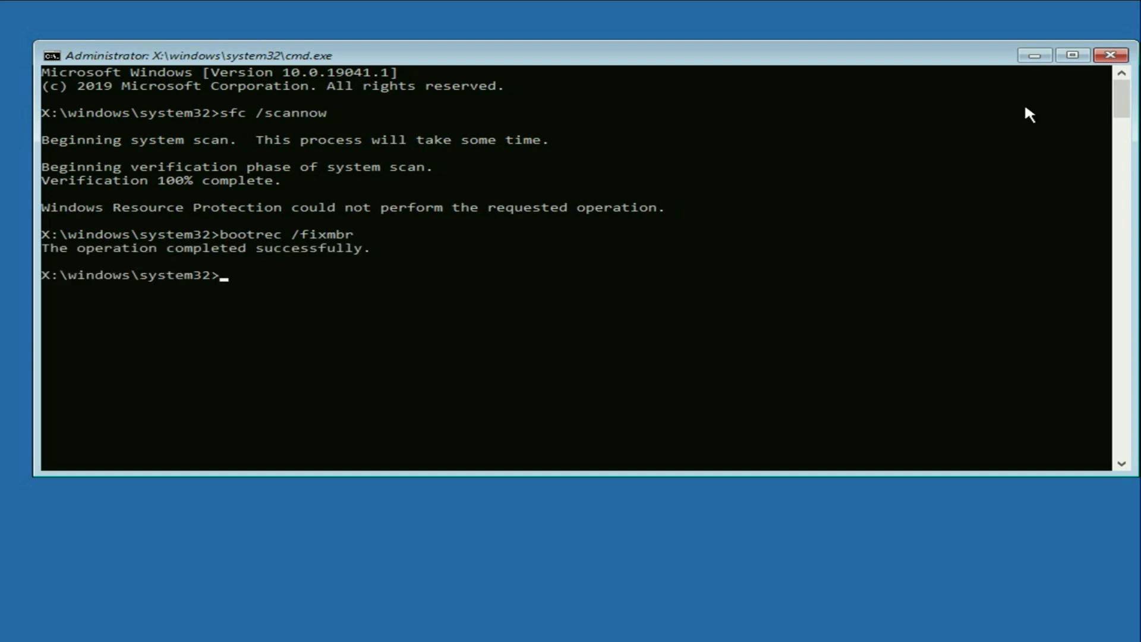
{"action": "left_click", "coordinate": [1110, 55]}
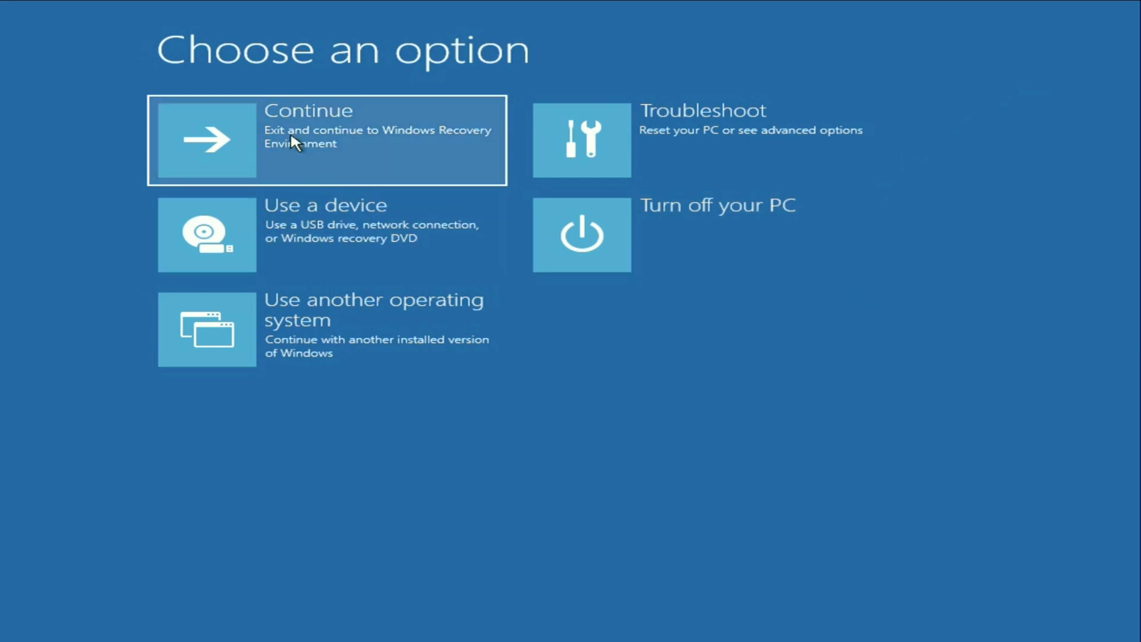
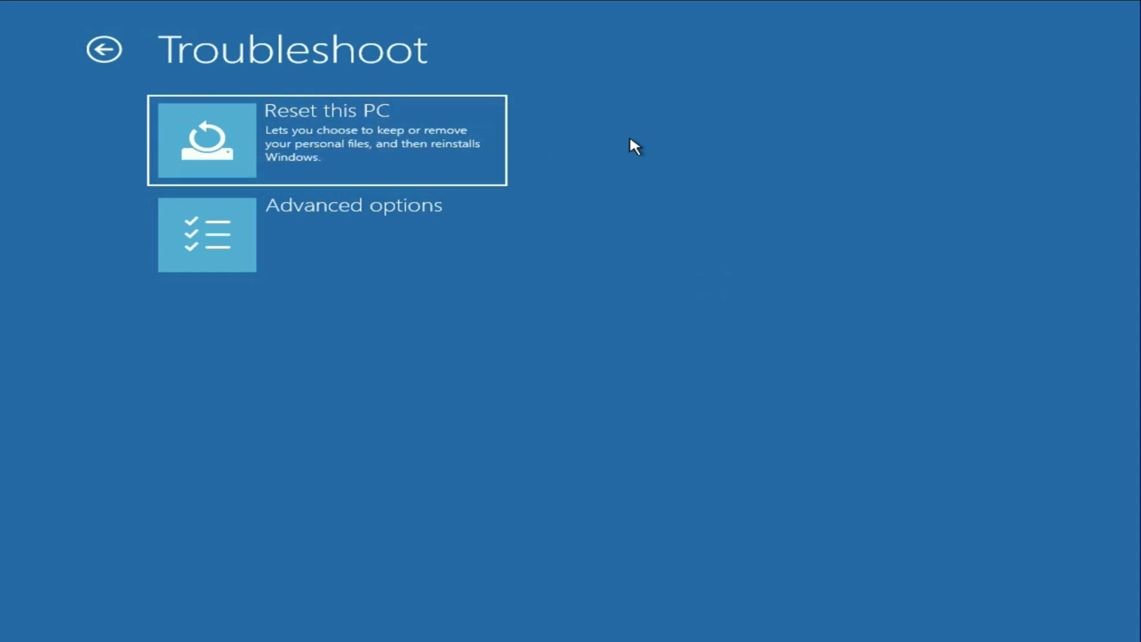
Reset the PC from the troubleshooting options, keeping personal files and reinstalling Windows locally from this device
{"action": "left_click", "coordinate": [385, 131]}
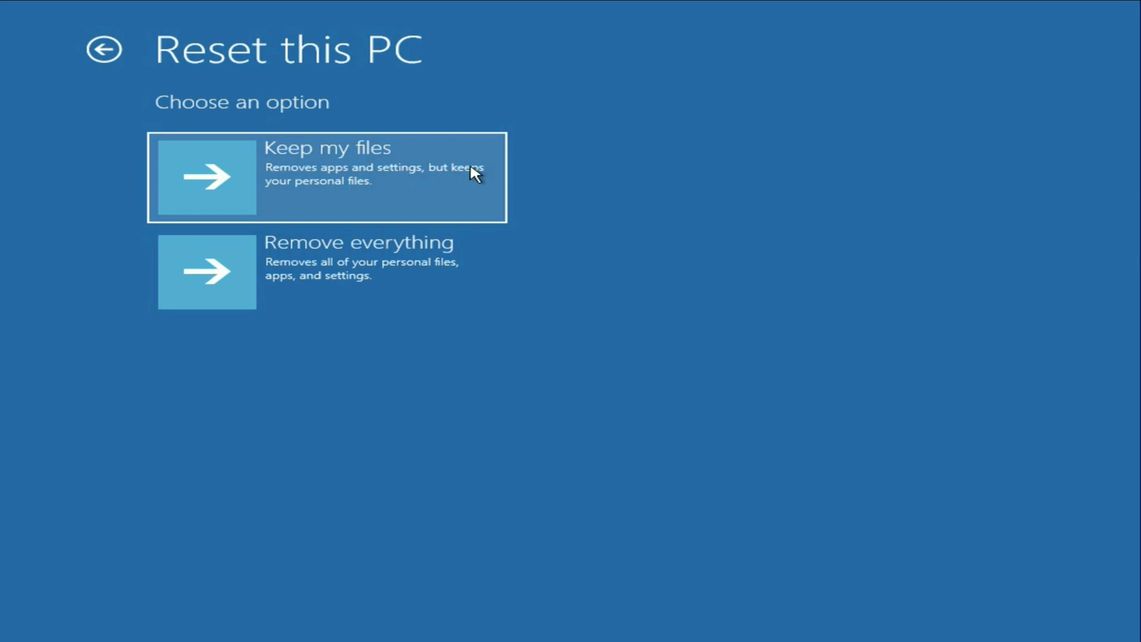
{"action": "left_click", "coordinate": [395, 172]}
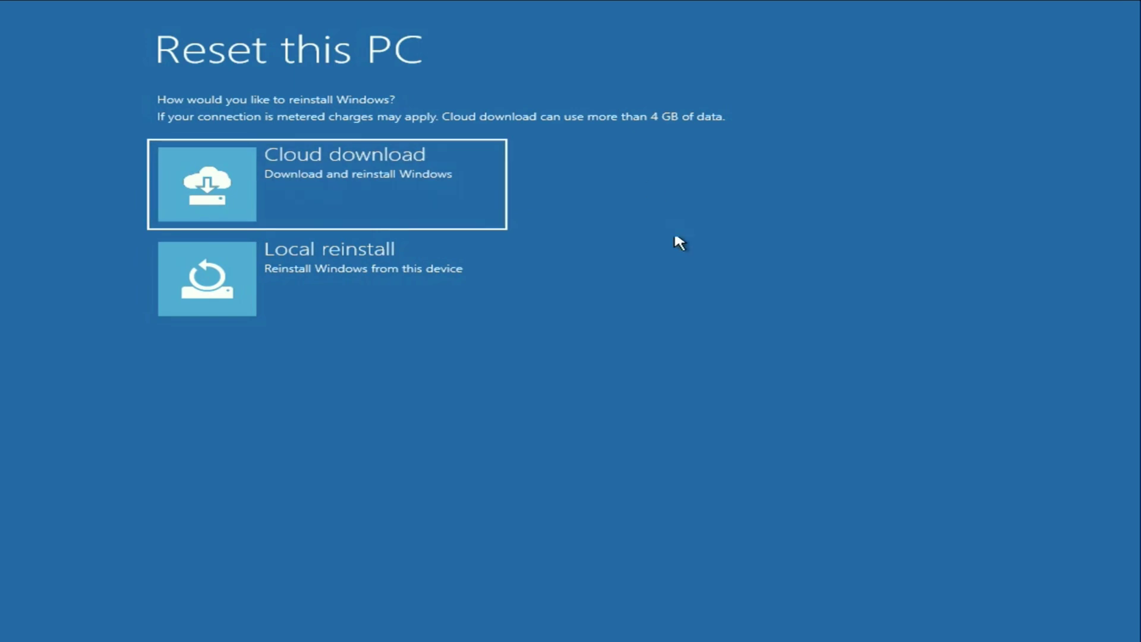
{"action": "left_click", "coordinate": [359, 287]}
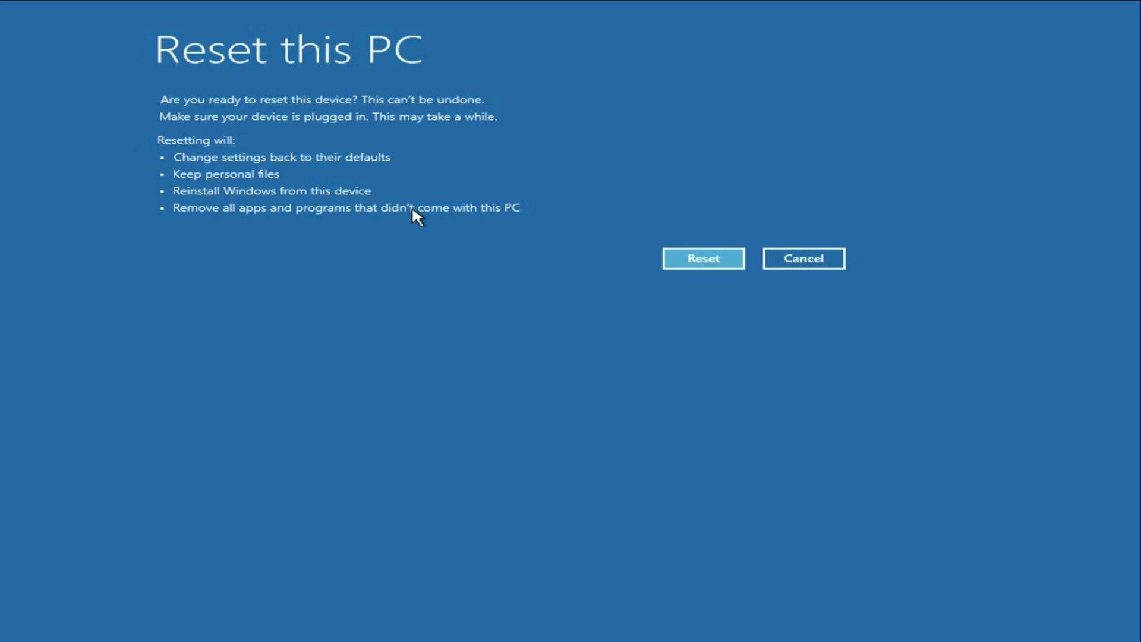
{"action": "left_click", "coordinate": [720, 265]}
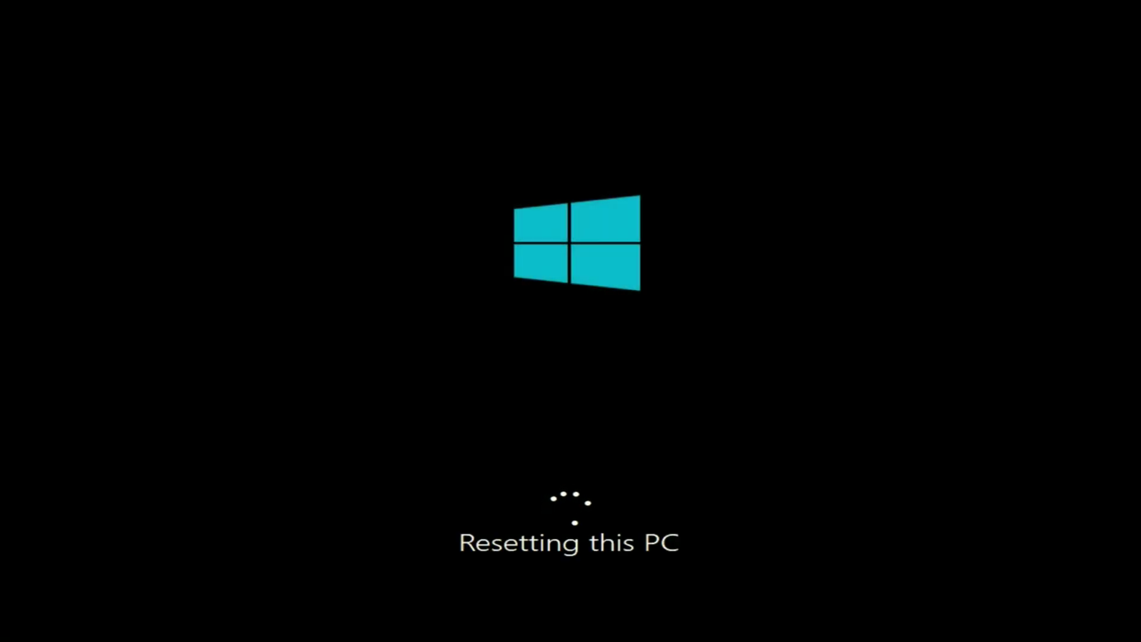